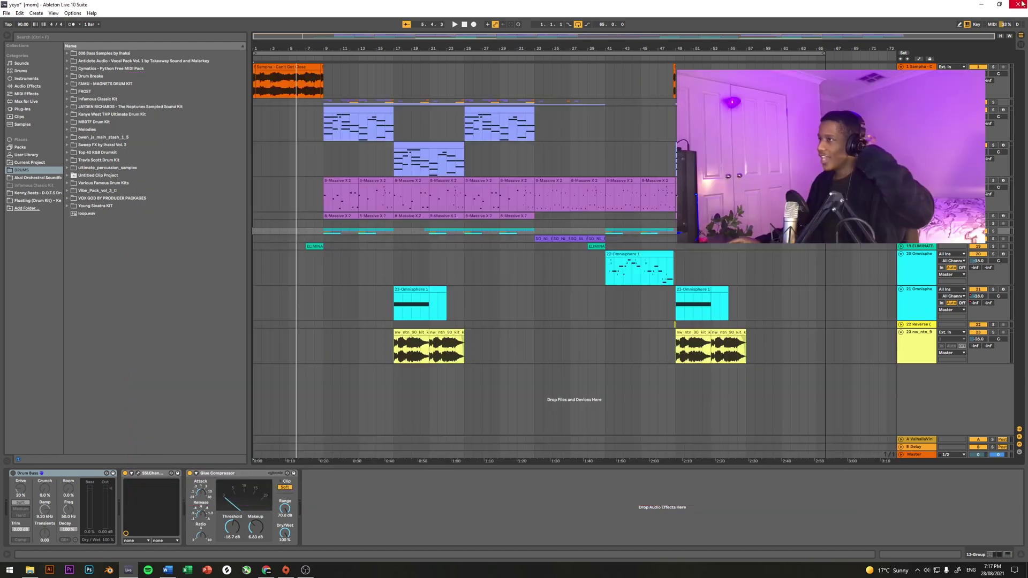
Solo the original Sampha - Can't Get Close sample track and play it from bar 1.
left_click(255, 92)
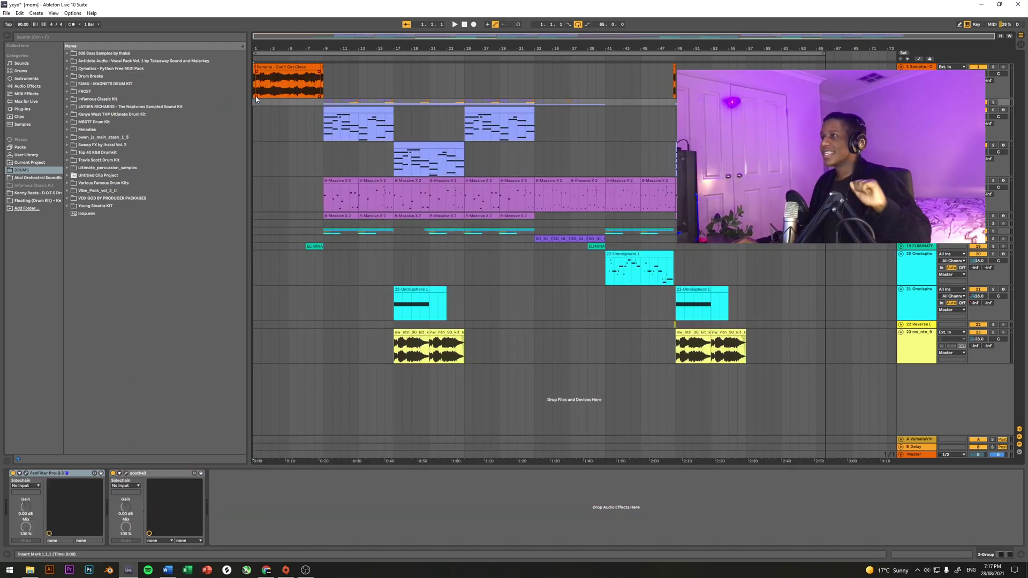
left_click(256, 92)
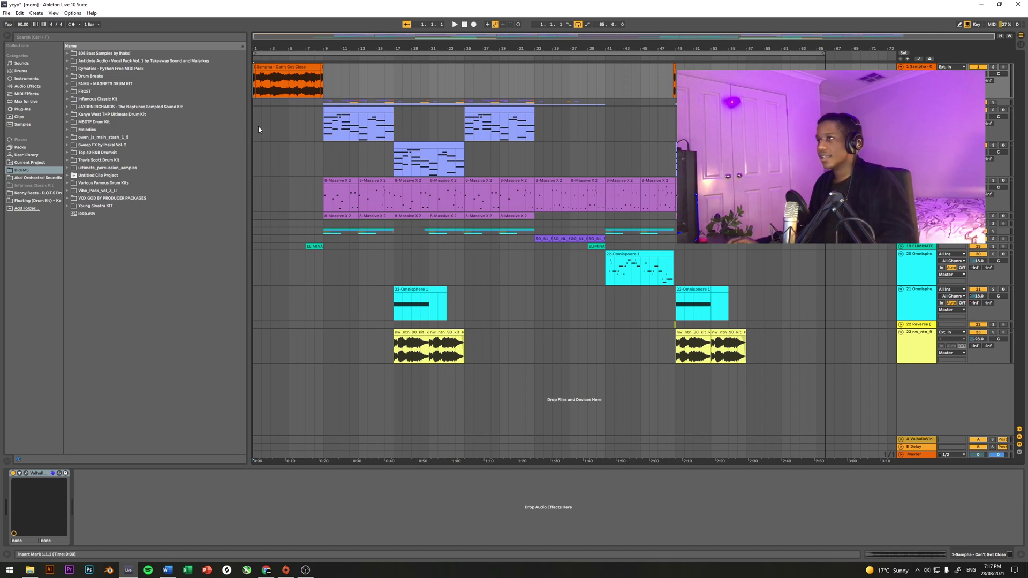
scroll(290, 115, "up", 2)
scroll(290, 115, "down", 2)
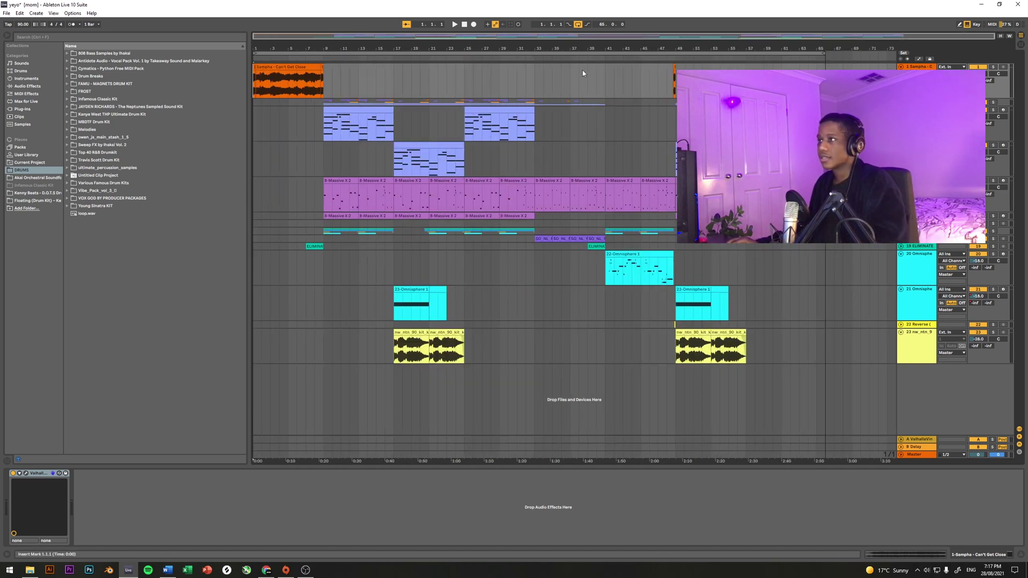
left_click_drag(996, 39, 997, 75)
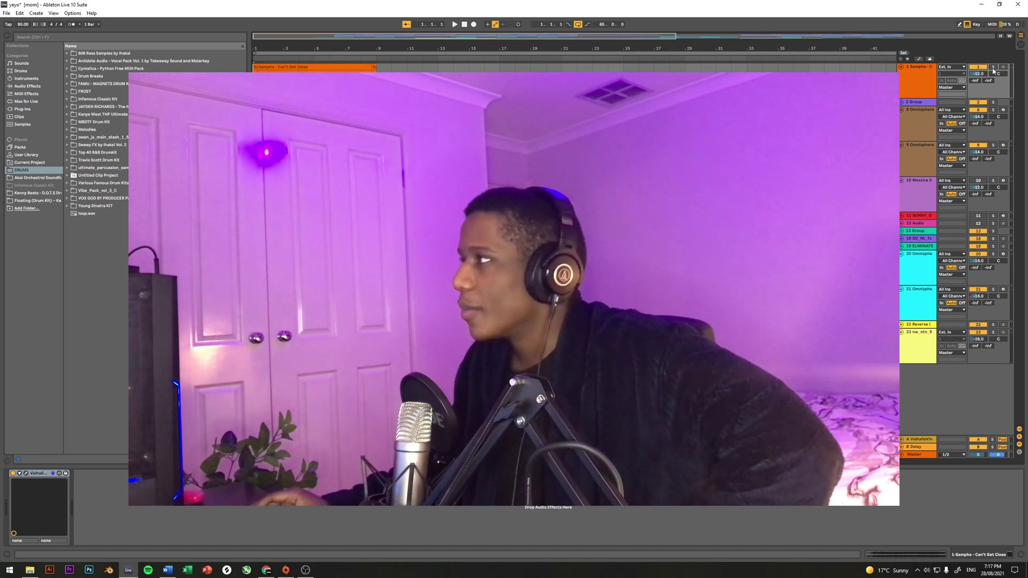
left_click(993, 68)
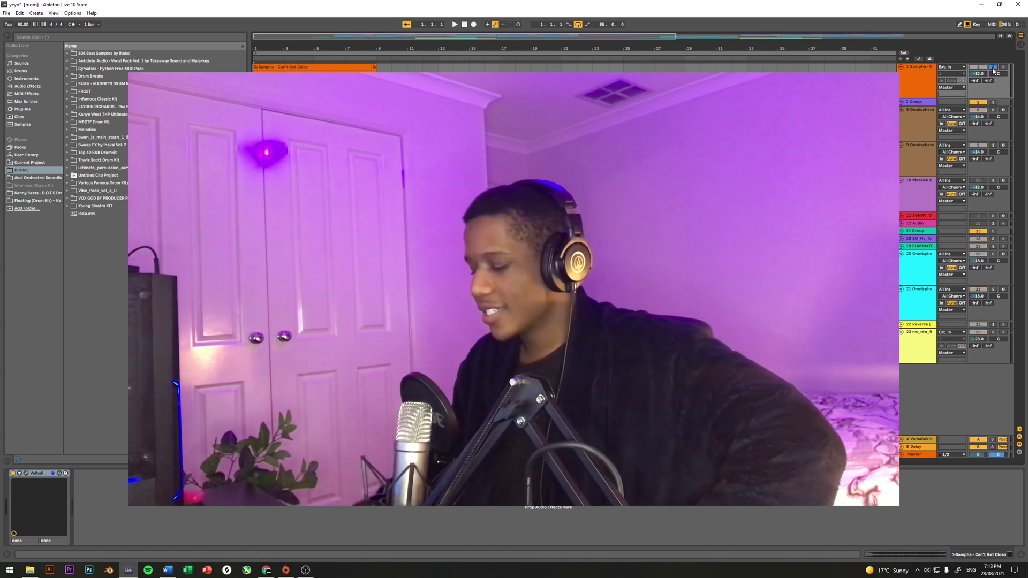
key("space")
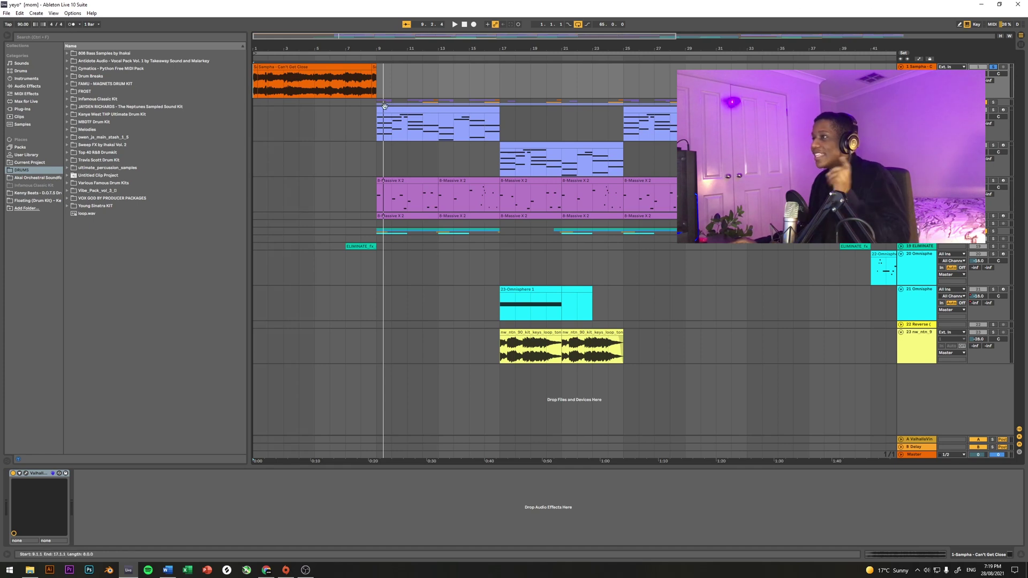
Solo the group below the original sample track, unfold its tracks and play it from bar 9.
left_click(384, 105)
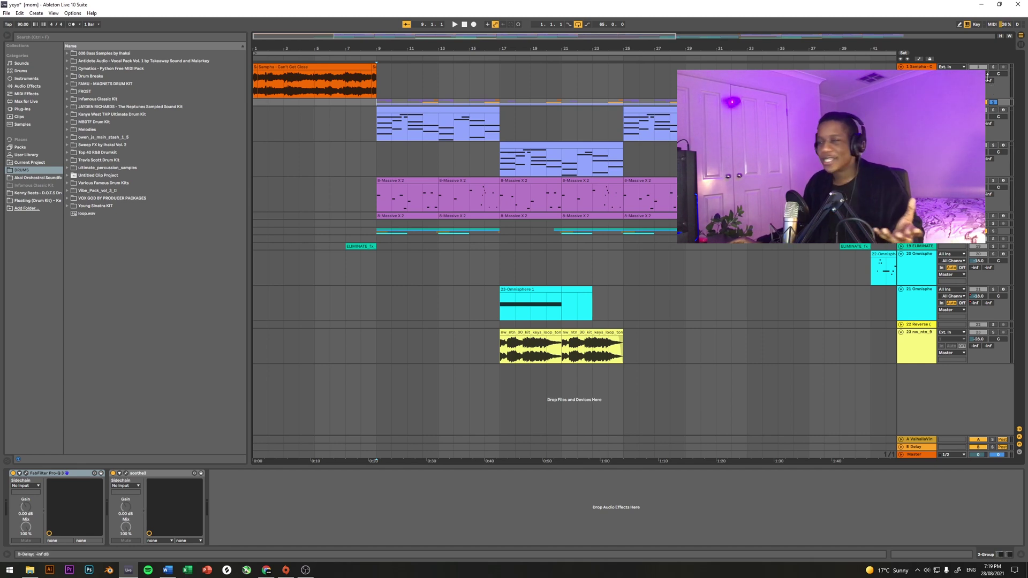
left_click(901, 102)
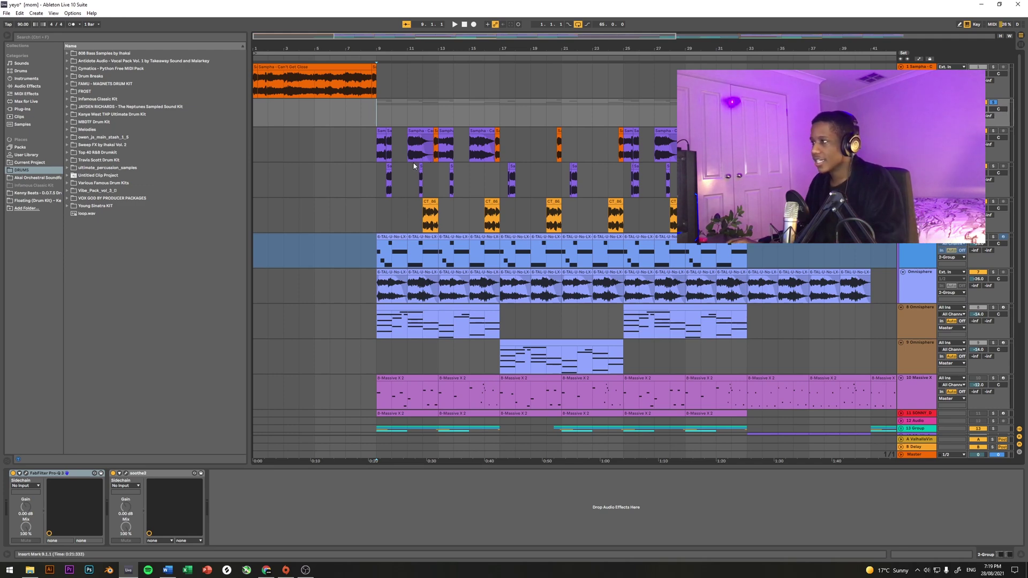
scroll(413, 162, "up", 3)
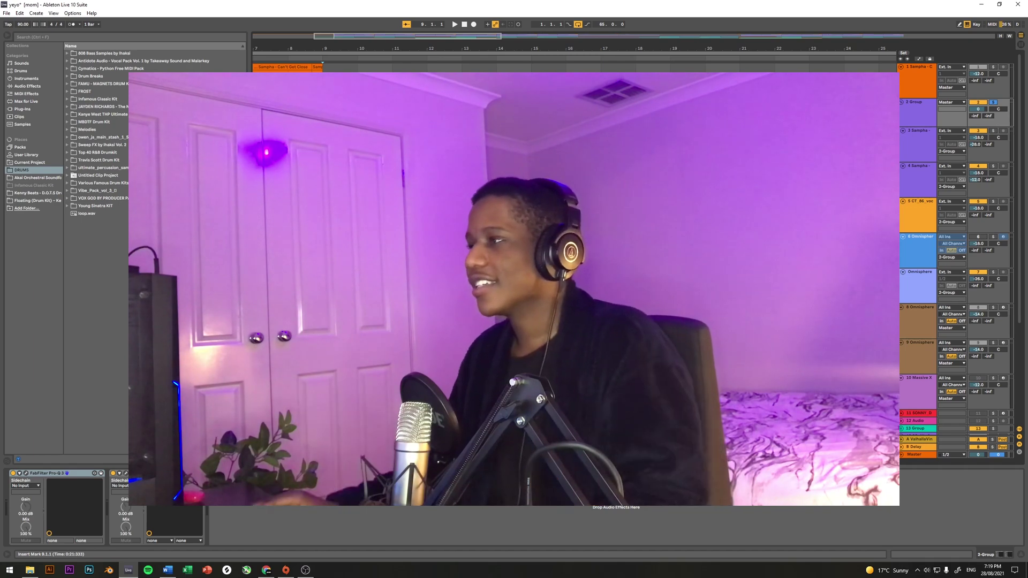
scroll(413, 161, "down", 1)
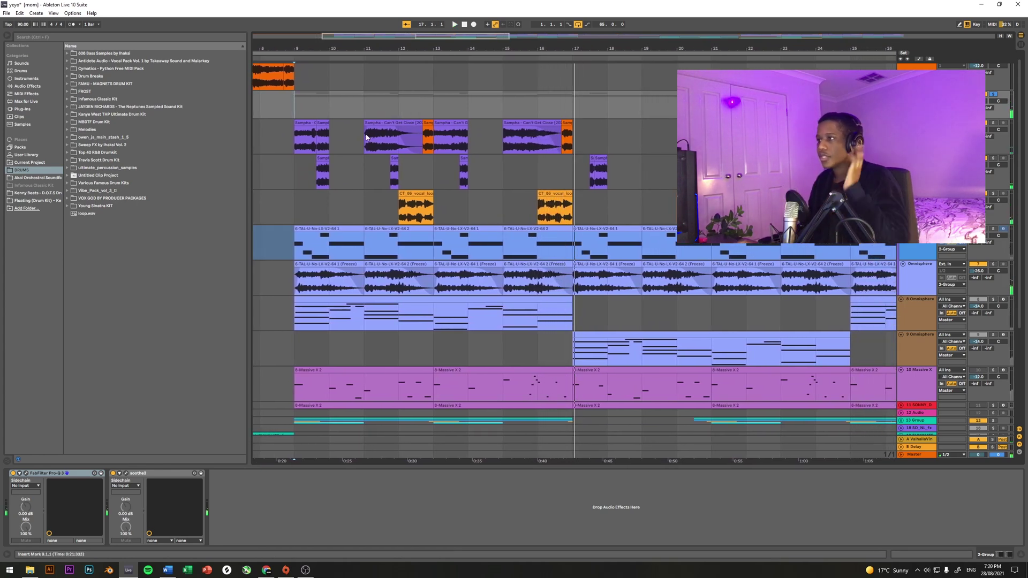
Inspect the device chains of the group's vocal loop, Omnisphere and first Sampha chop tracks, and mark bars 9 to 17 of the chops.
left_click(294, 137)
left_click(300, 207)
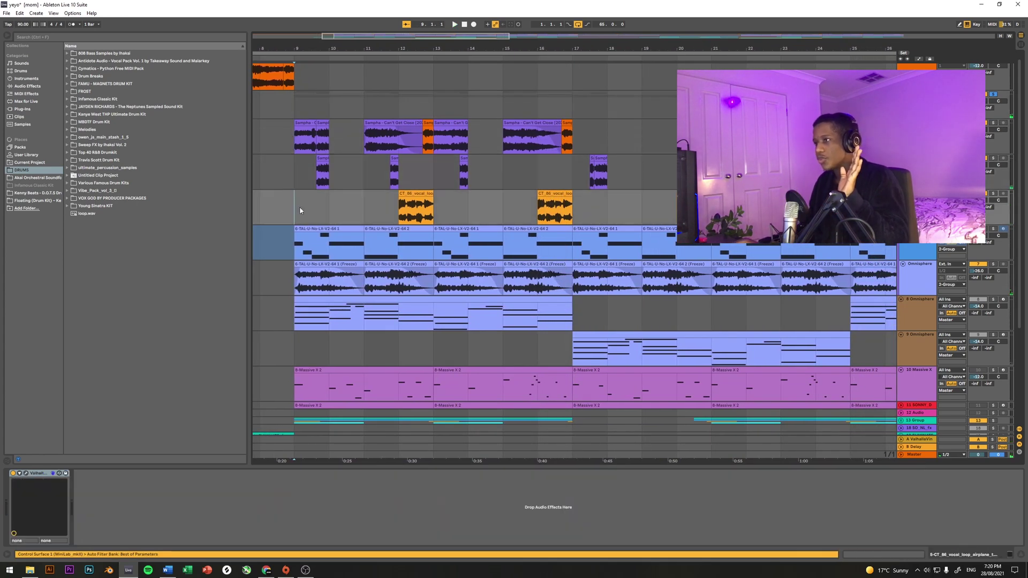
left_click(297, 239)
left_click(301, 284)
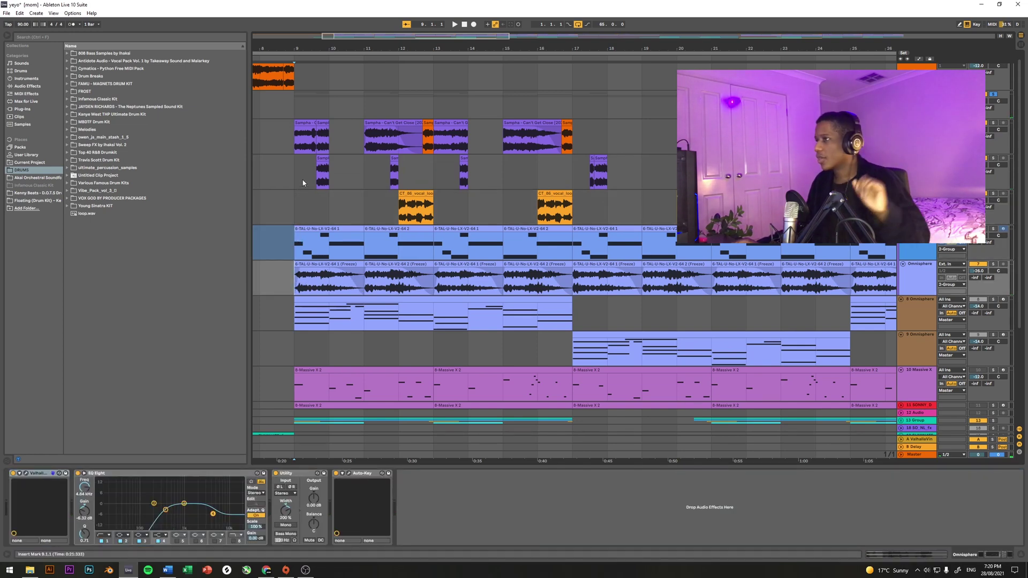
left_click(294, 139)
left_click_drag(294, 139, 572, 140)
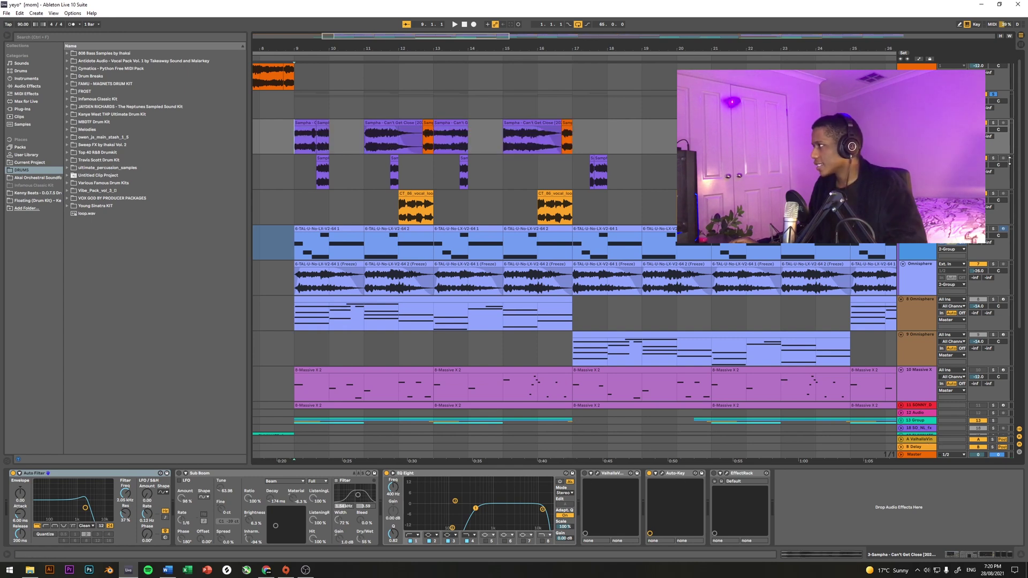
Review the effects on the ValhallaVintageVerb return track alongside the first Sampha chop track's device chain.
left_click(917, 439)
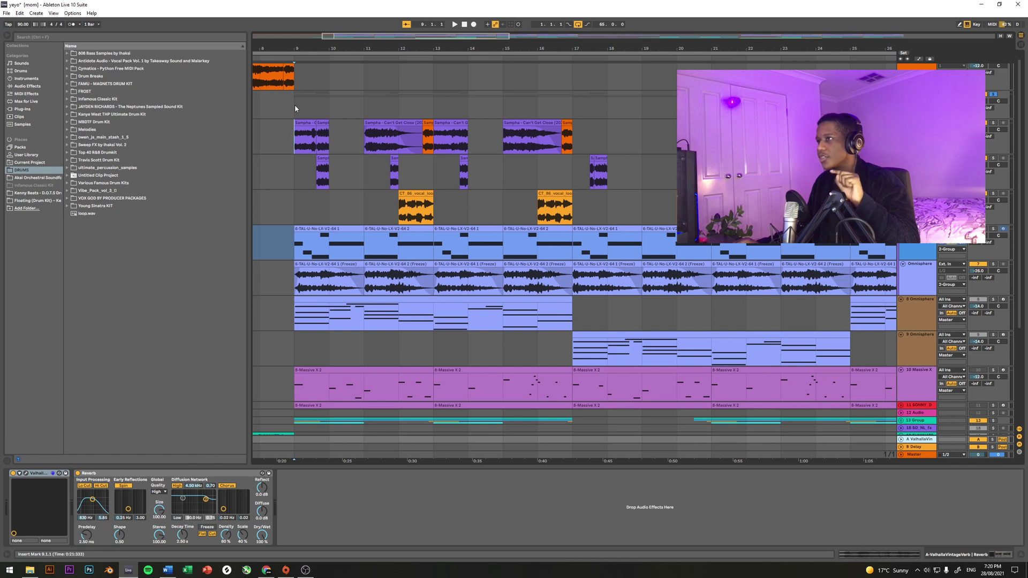
left_click(298, 143)
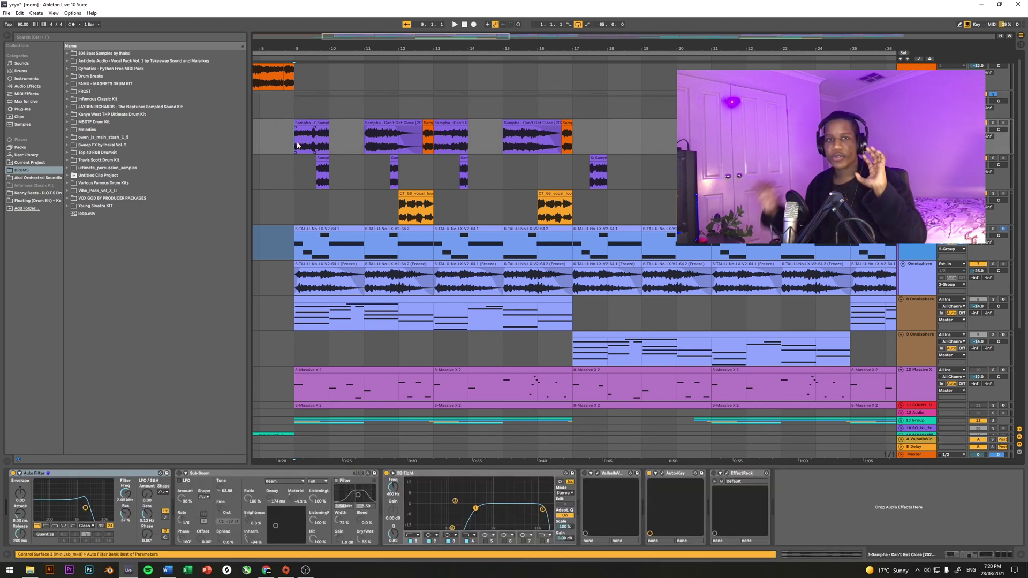
left_click(366, 140)
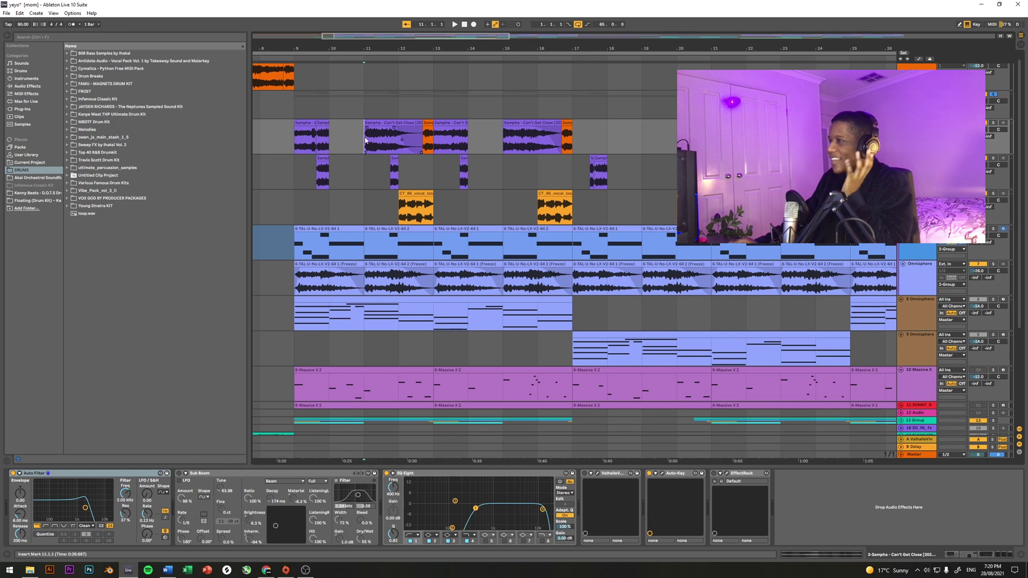
left_click(472, 147)
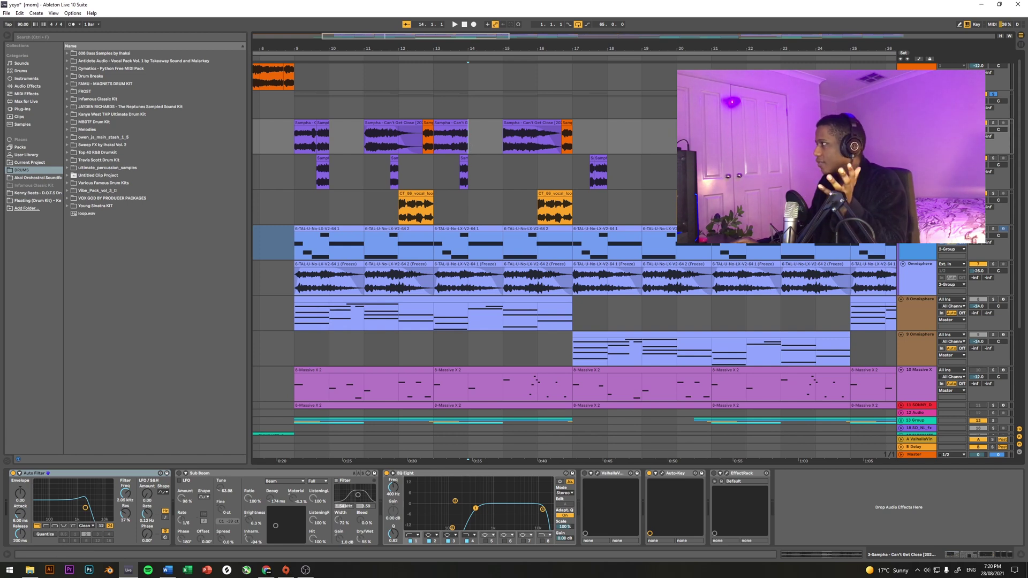
left_click(918, 439)
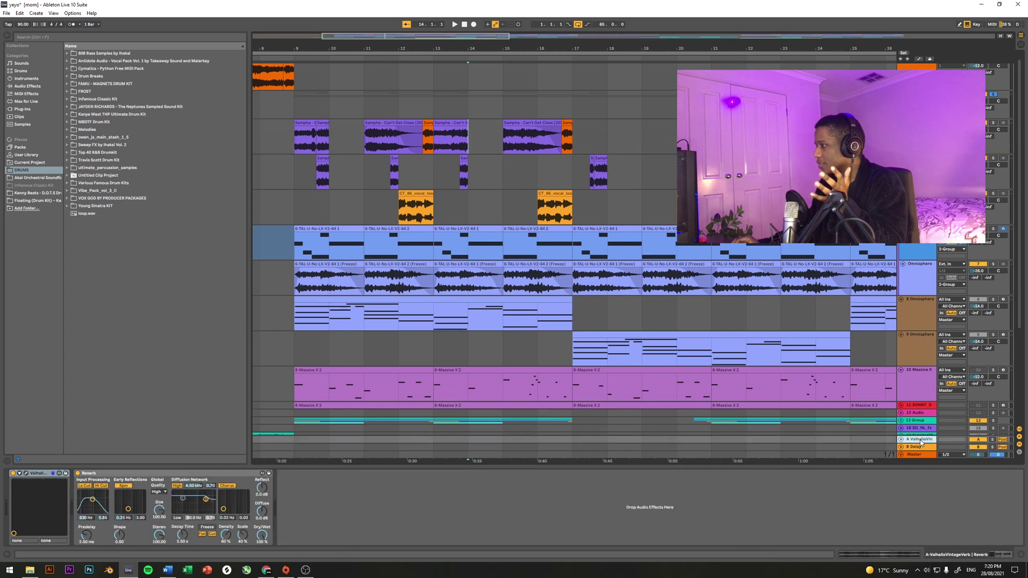
scroll(535, 241, "down", 1)
scroll(292, 148, "up", 2)
left_click(292, 149)
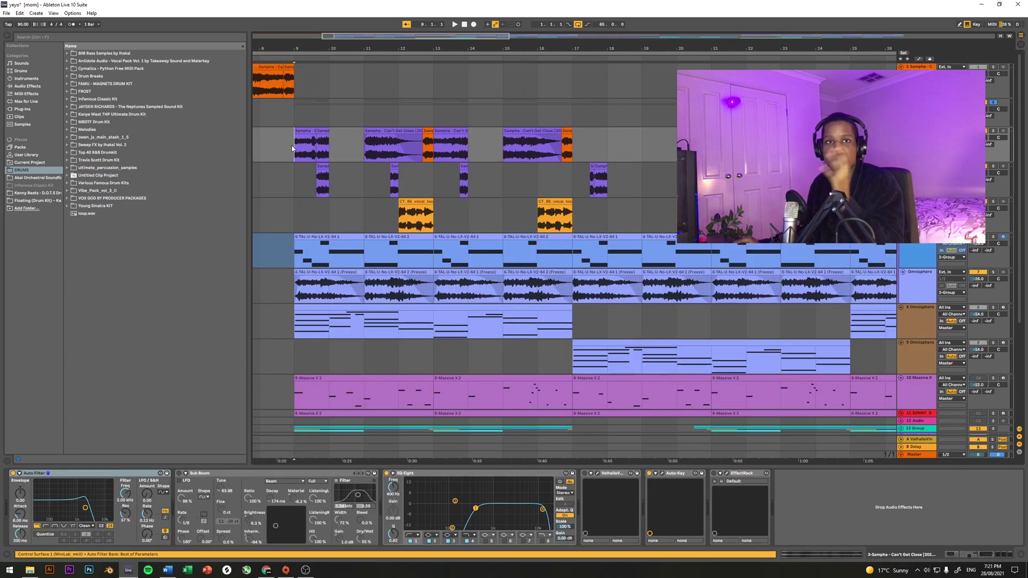
Mark the first Sampha chops across bar 9, and return the insert marker to the start of that bar.
left_click_drag(293, 147, 340, 144)
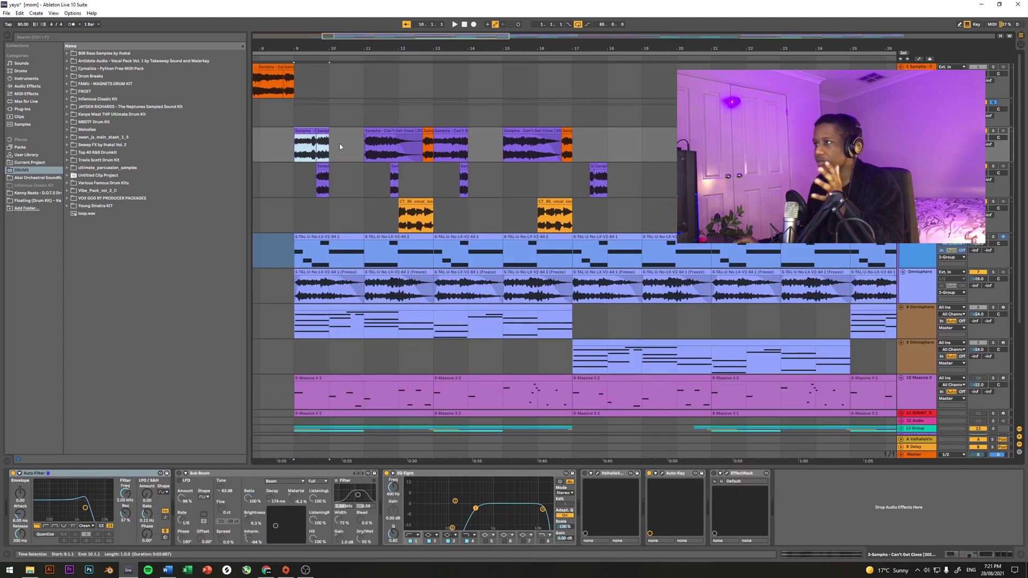
left_click(337, 147)
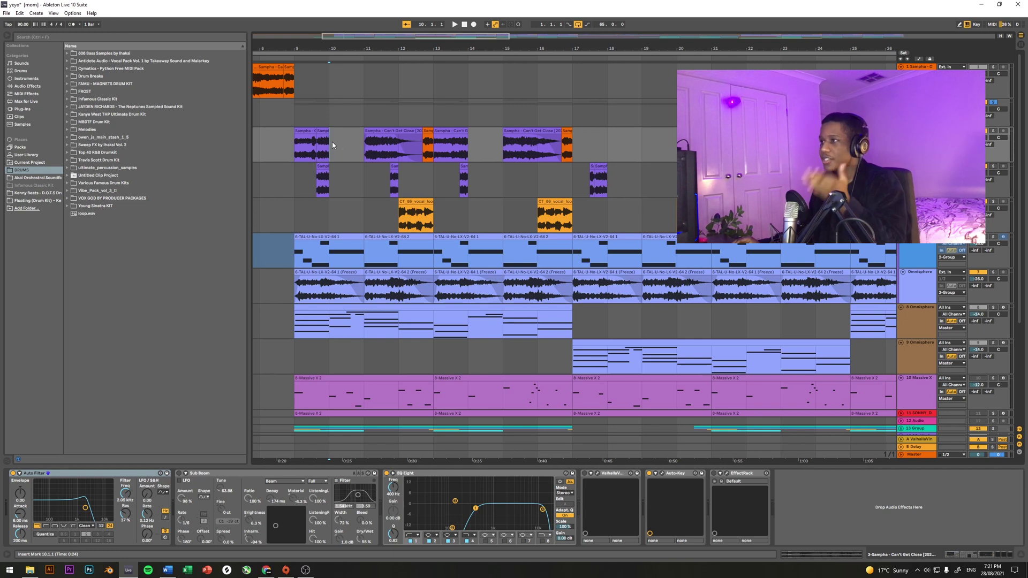
left_click_drag(294, 155, 321, 154)
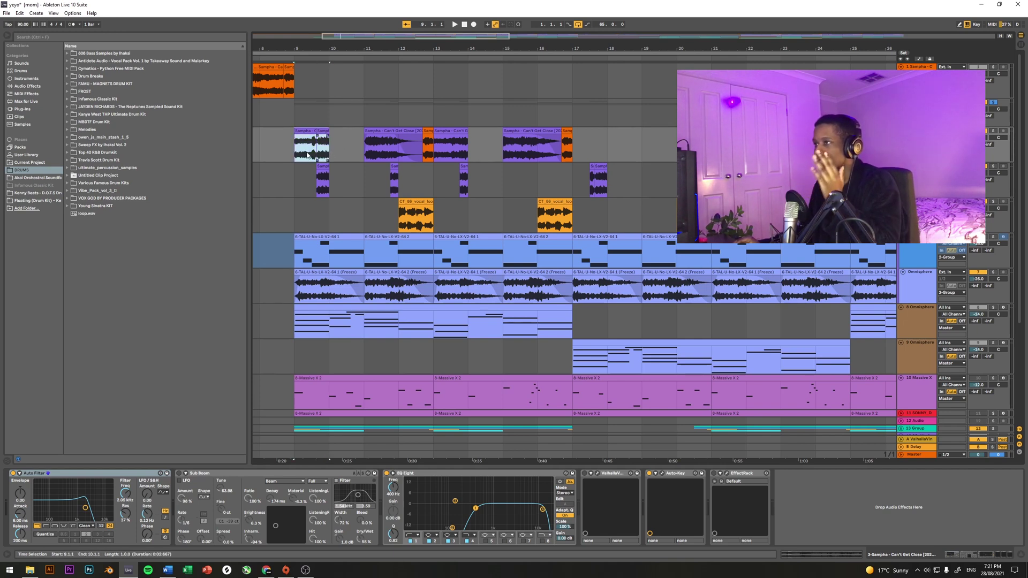
left_click(295, 155)
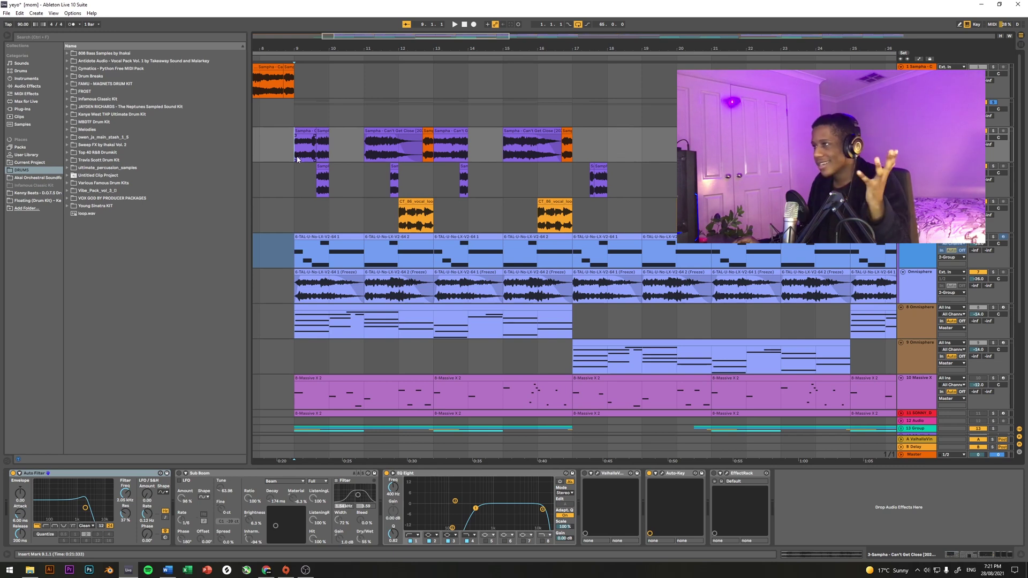
Solo the second Sampha chop track, play its first clip in bar 9, and select that clip after stopping playback.
left_click(294, 167)
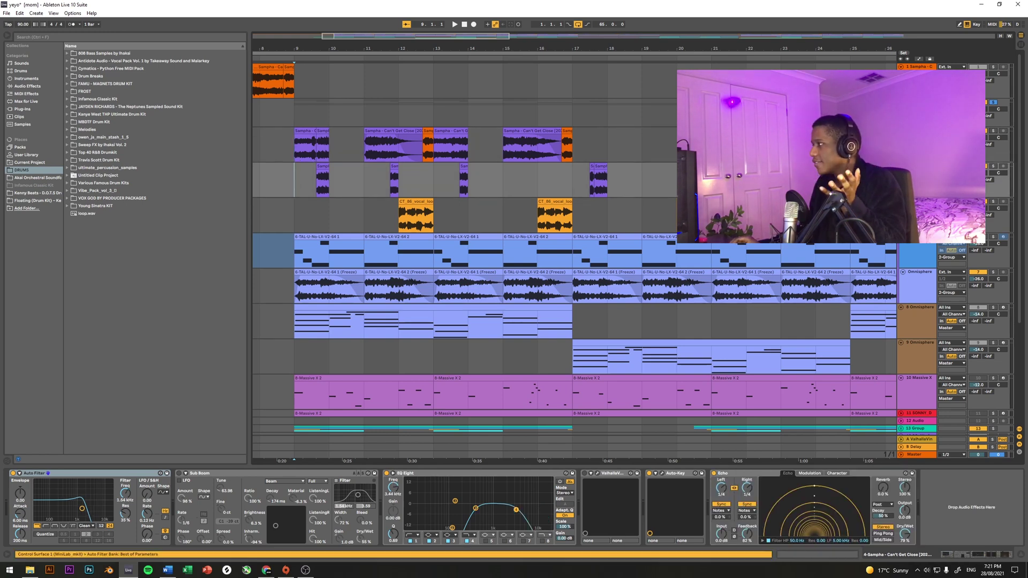
left_click(316, 177)
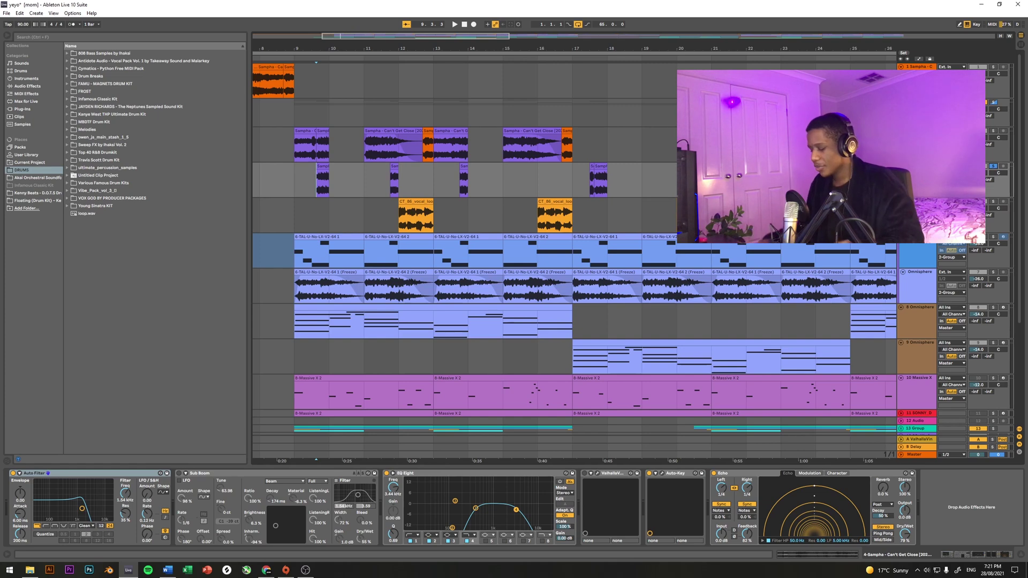
key("space")
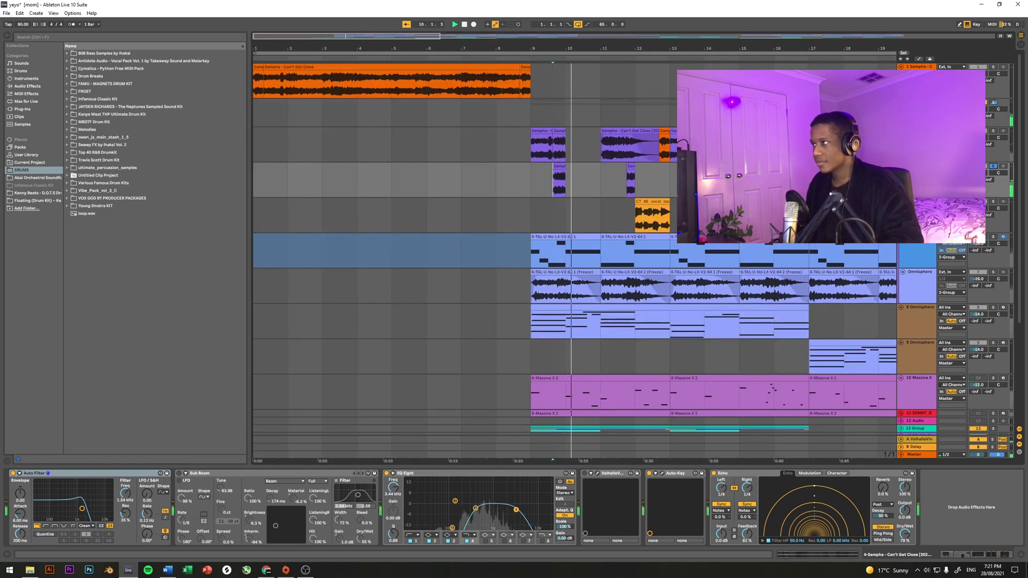
key("space")
left_click_drag(554, 181, 580, 182)
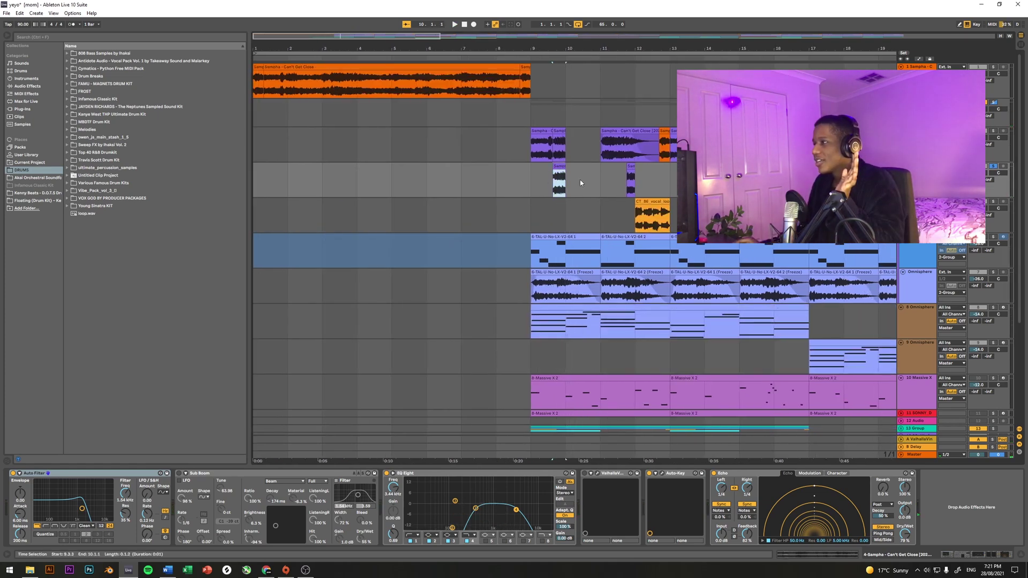
Show the frozen Omnisphere track's devices, and solo the CT vocal loop track and play its clip from bar 12.
left_click(531, 185)
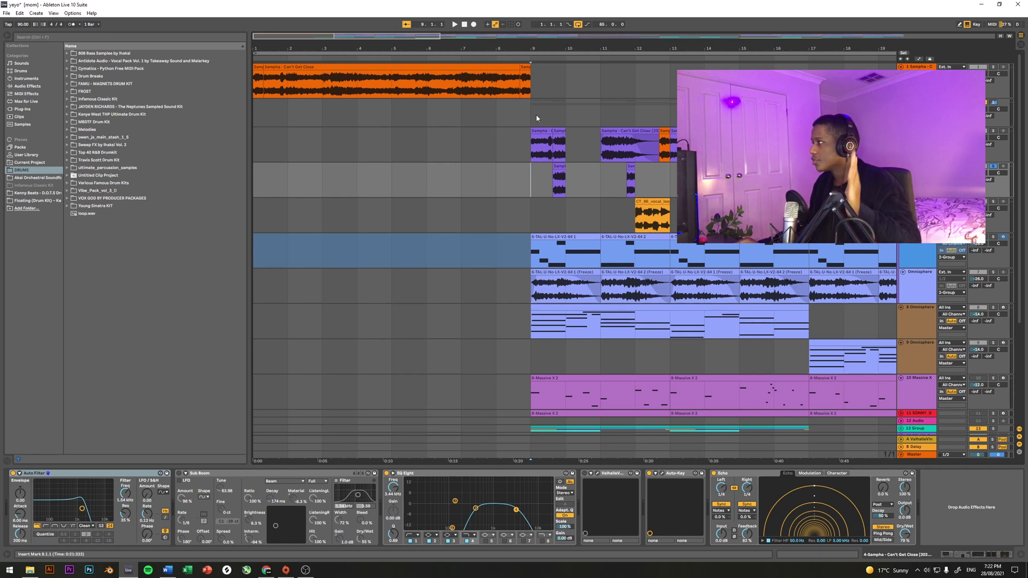
left_click(541, 279)
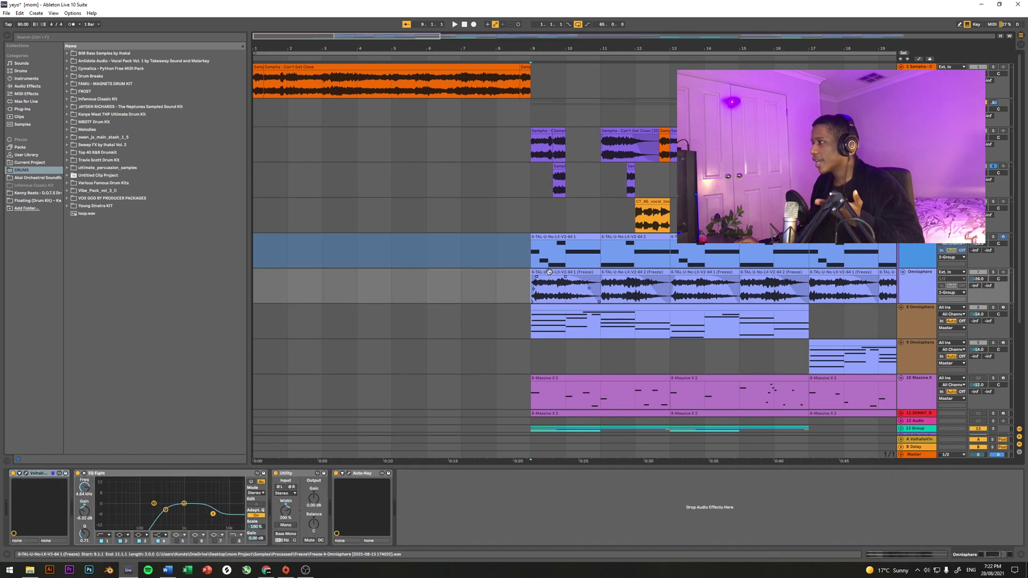
left_click(632, 221)
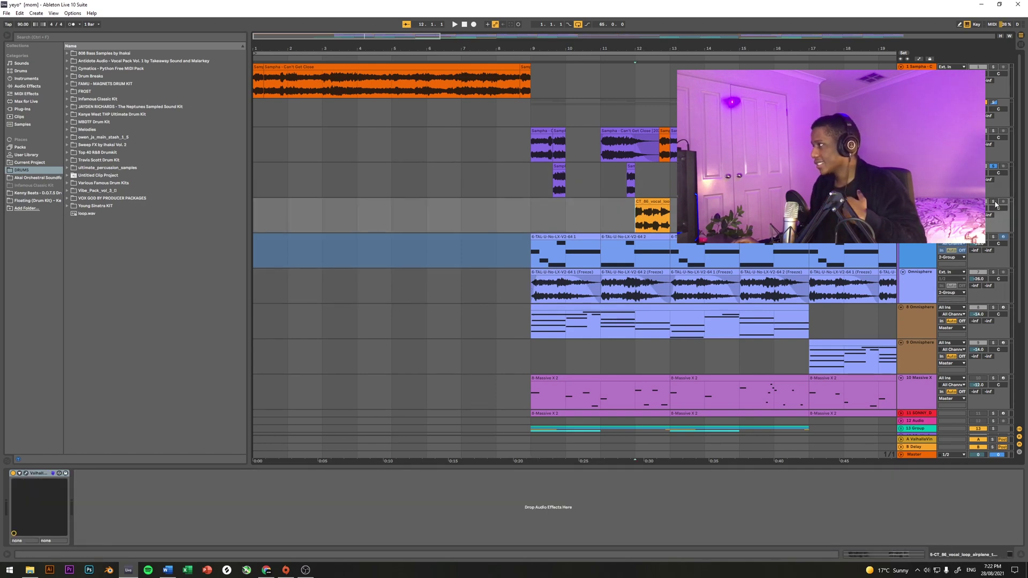
key("space")
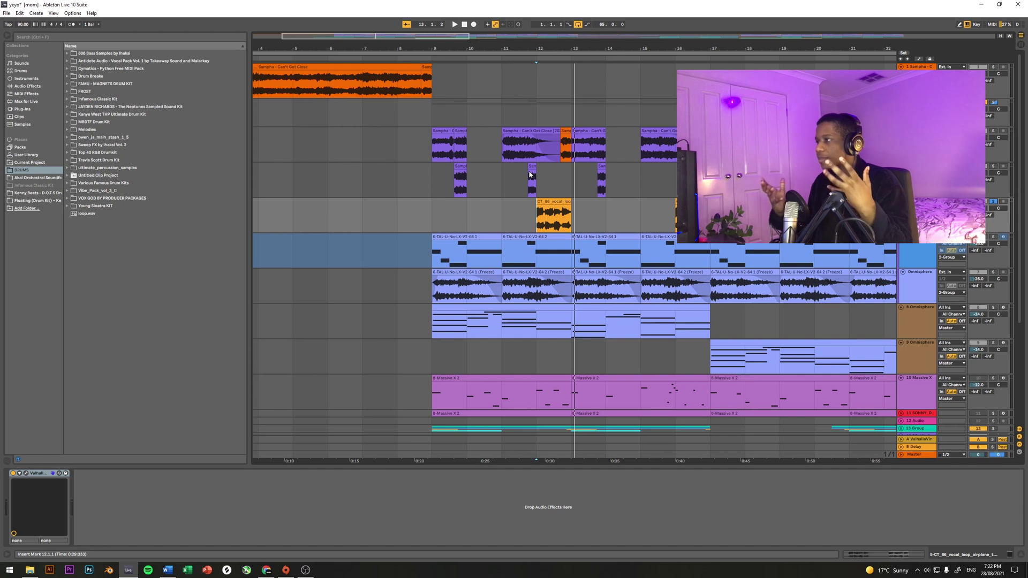
Solo the frozen Omnisphere track and place the insert marker at bar 9 on the original Omnisphere MIDI track above it.
left_click(710, 293)
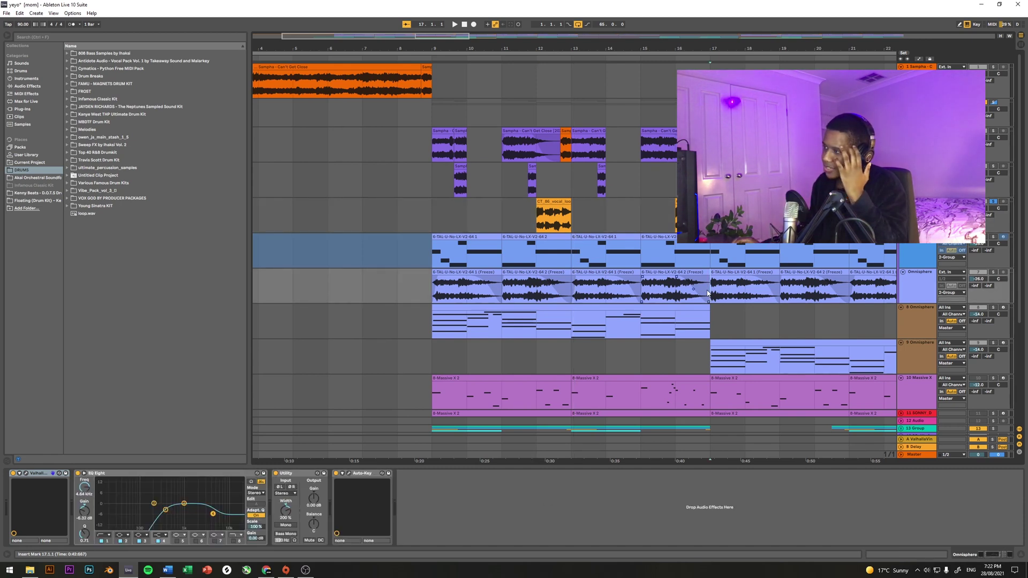
left_click(379, 94)
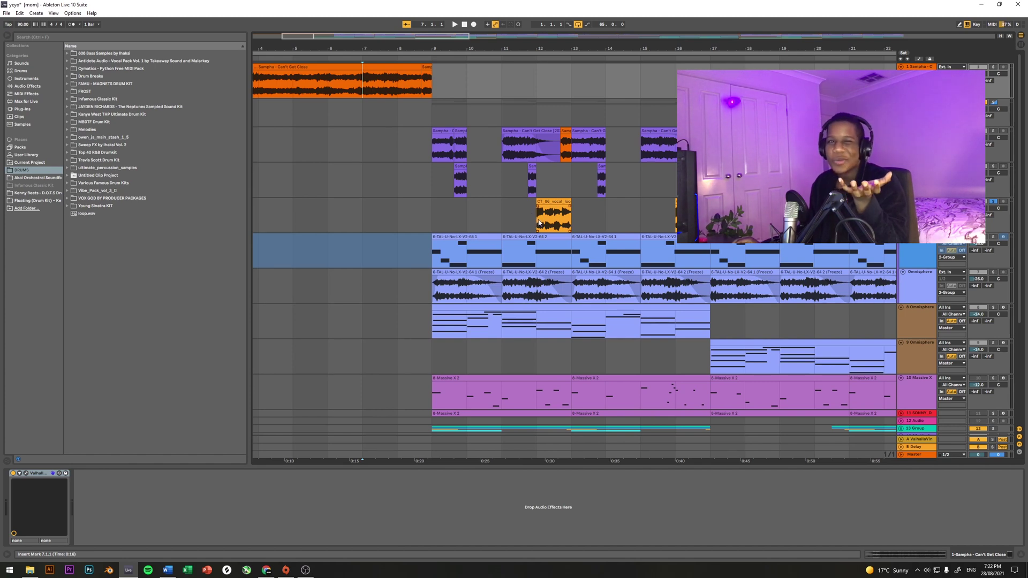
left_click(435, 289)
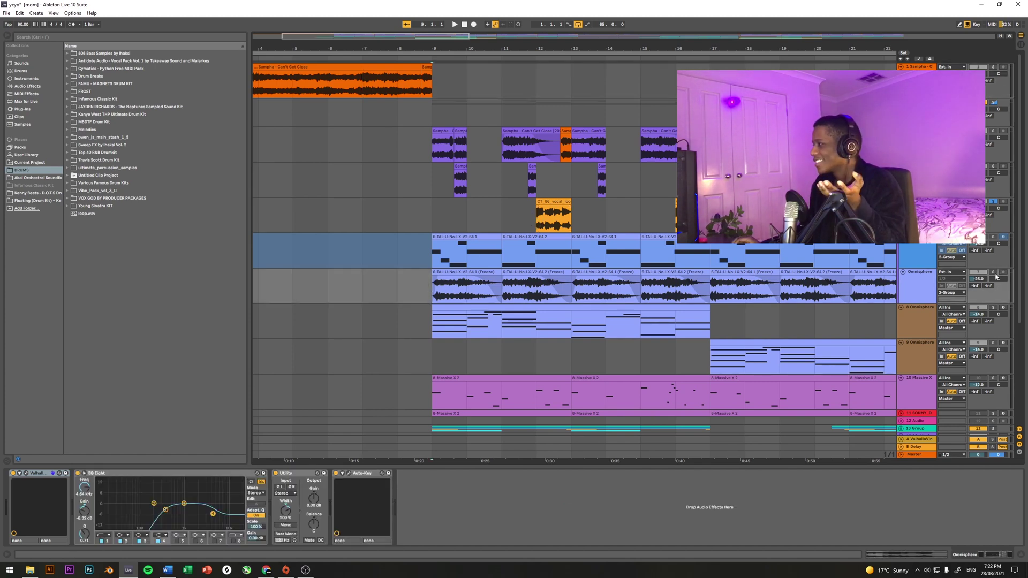
left_click(414, 264)
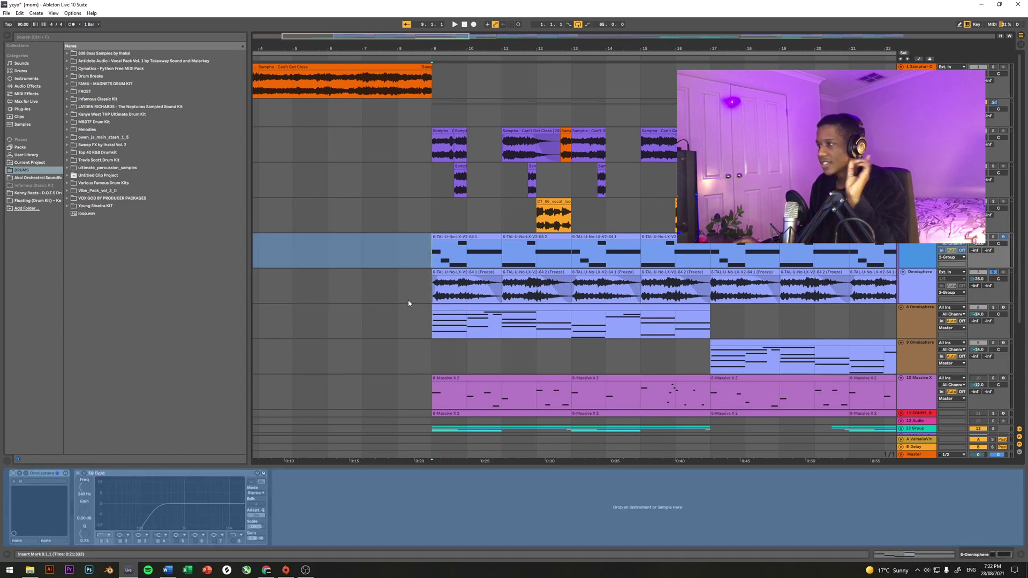
Select the first clip on the frozen Omnisphere track, and point out that track's EQ Eight and Utility devices.
left_click(434, 290)
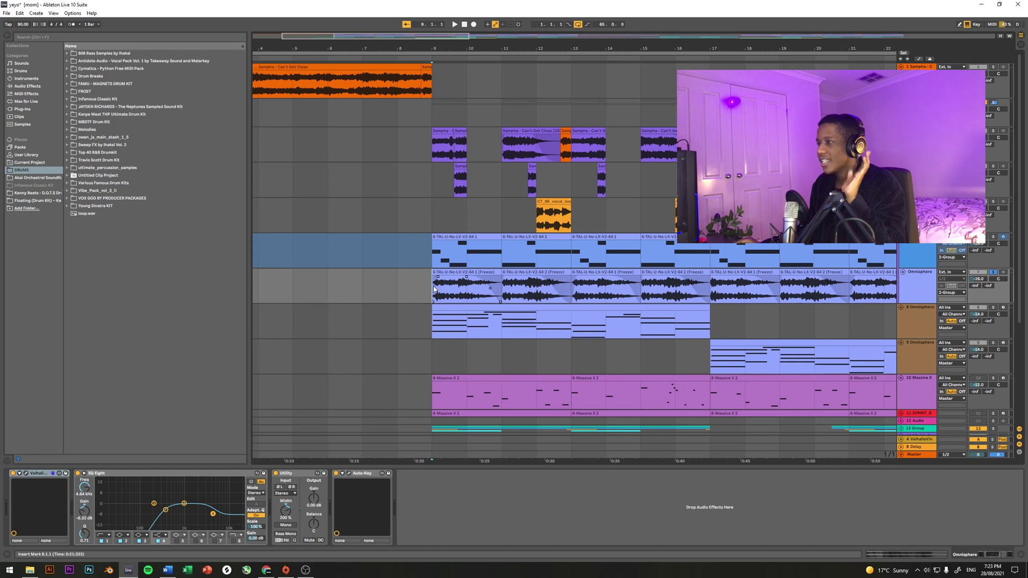
left_click(446, 273)
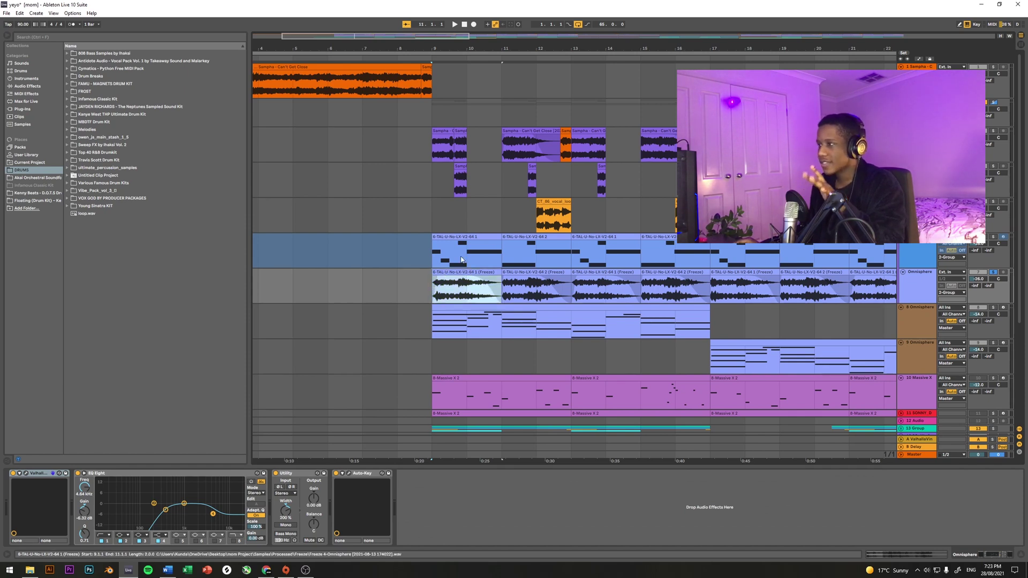
left_click(461, 260)
left_click(432, 283)
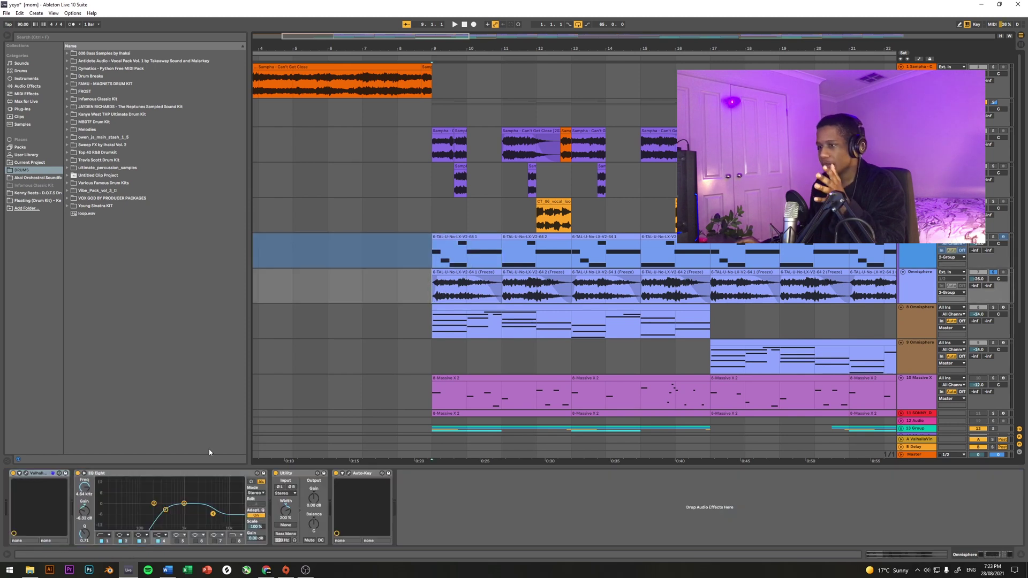
left_click(133, 476)
left_click(286, 475)
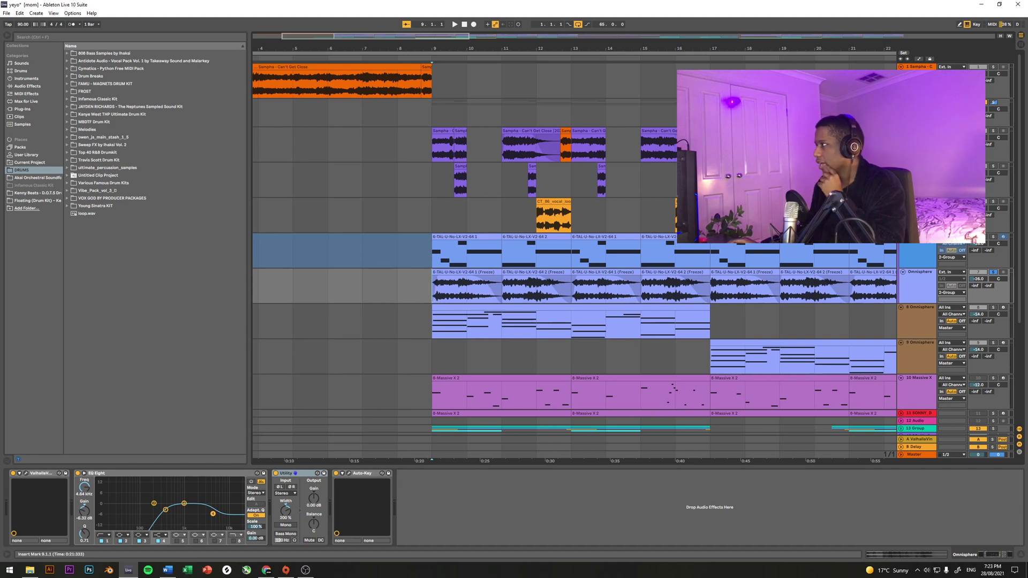
Show the devices of the sample group, both Sampha chop tracks, the CT vocal loop track and the frozen Omnisphere track in turn.
key("Left")
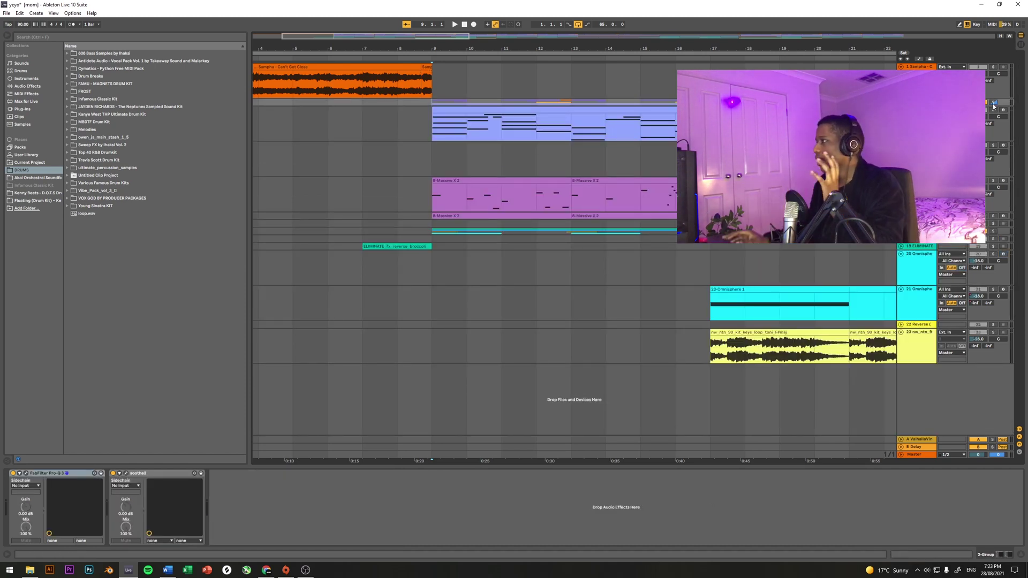
key("Right")
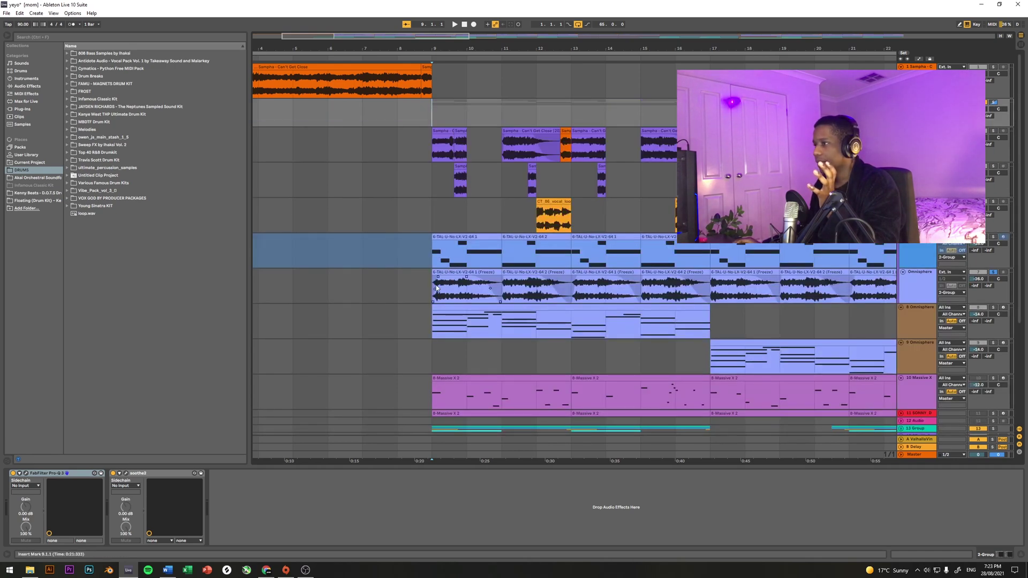
key("Down")
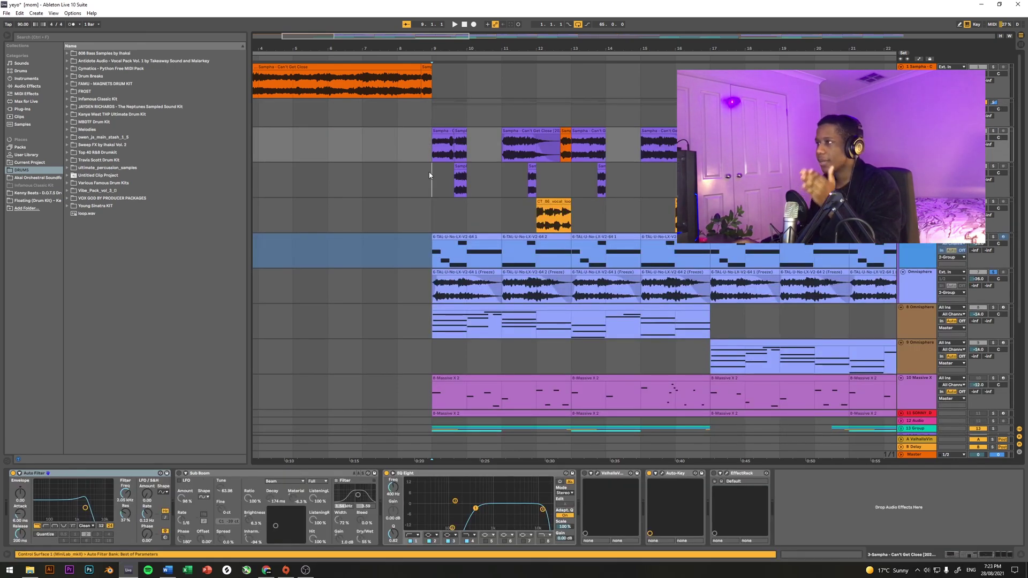
key("Down")
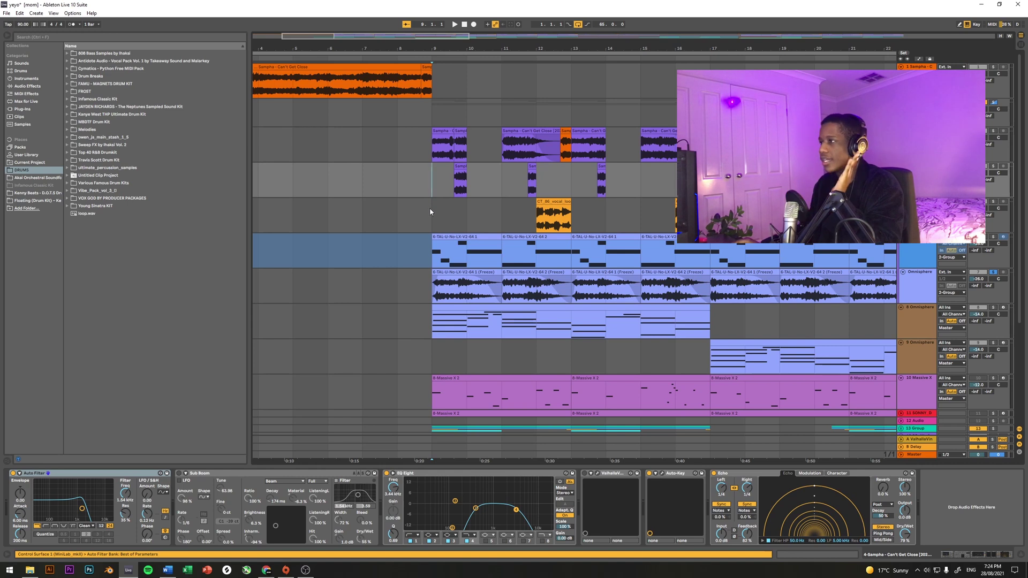
key("Down")
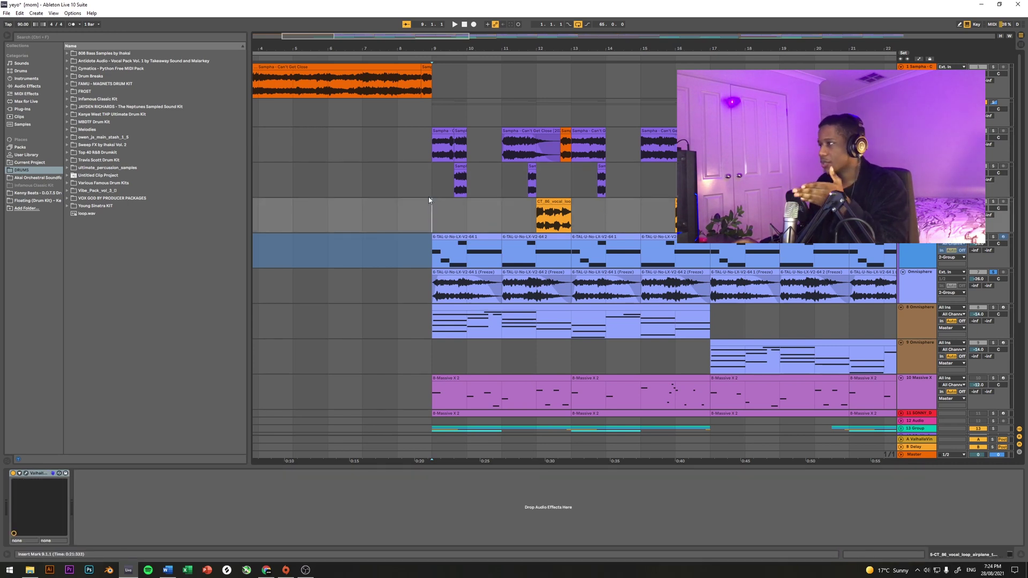
left_click(430, 288)
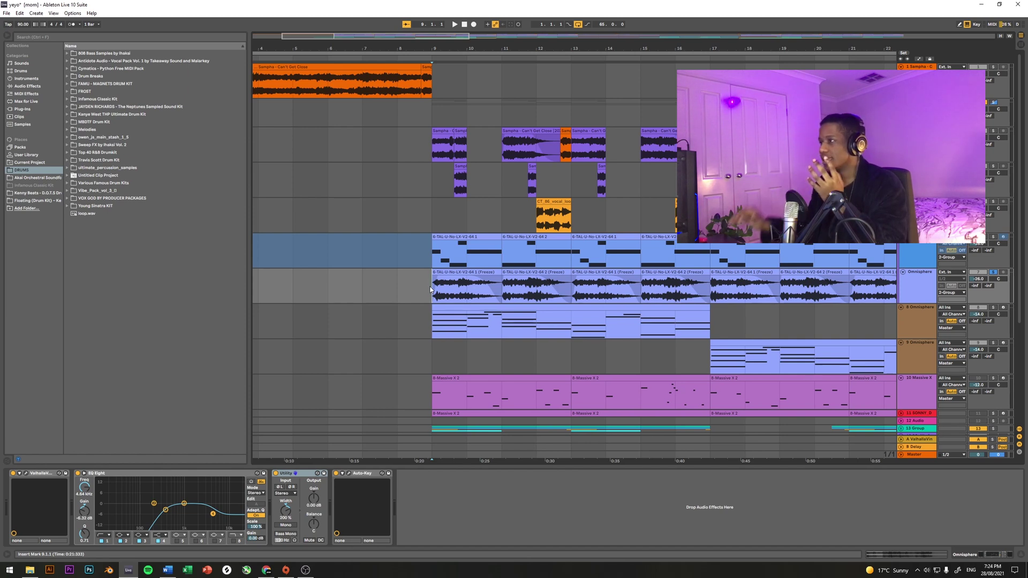
Mark bar 10 in the first clip of the frozen Omnisphere track, and return the insert marker to bar 9.
left_click(459, 190)
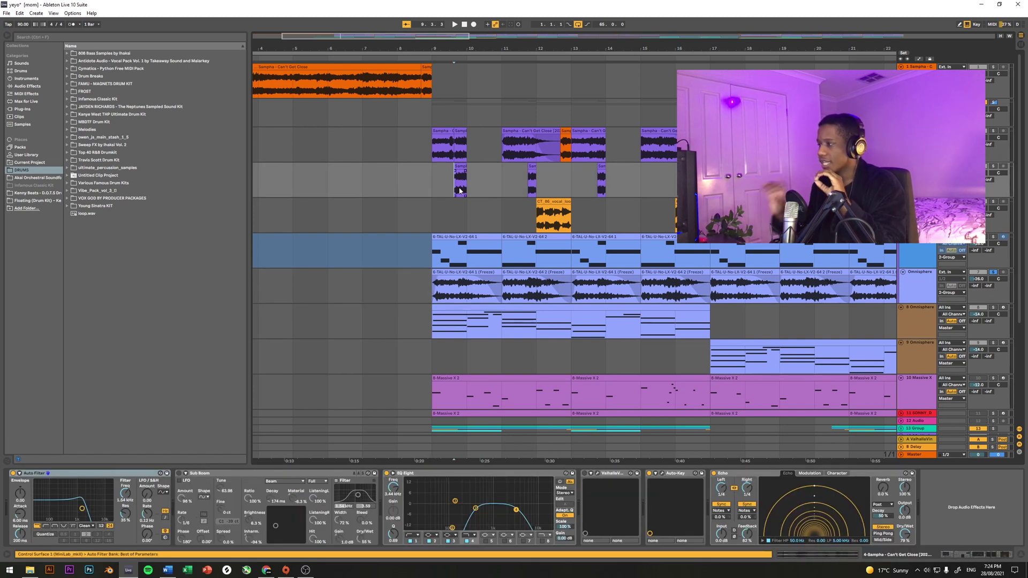
left_click(468, 291)
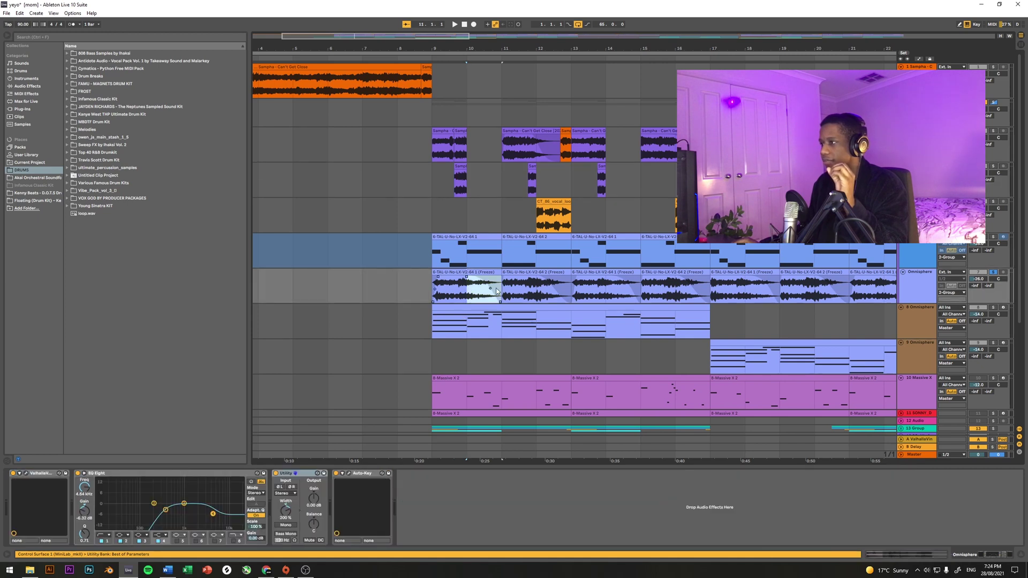
left_click(487, 292)
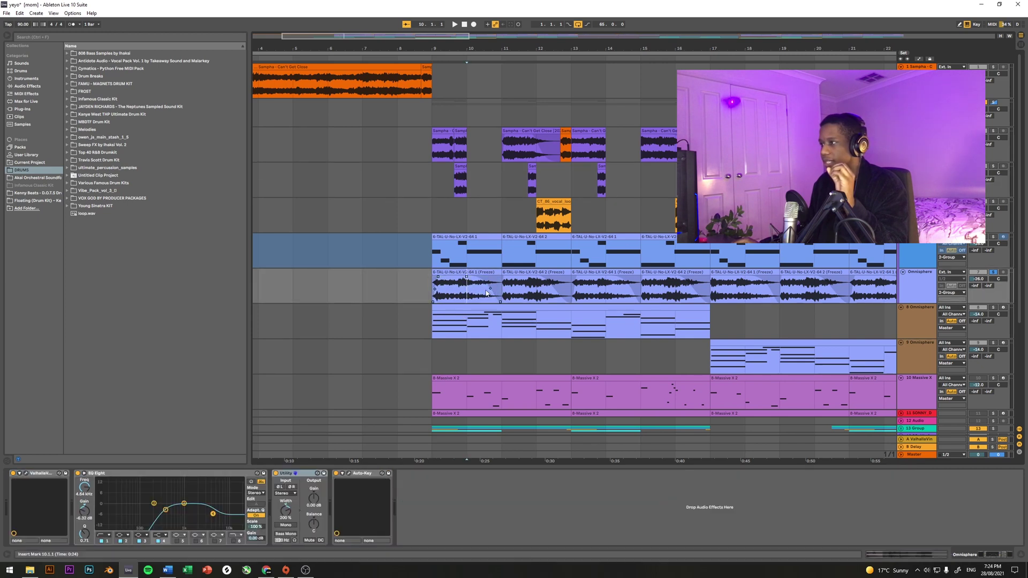
mouse_move(449, 289)
left_mouse_down()
mouse_move(730, 297)
mouse_move(711, 297)
left_mouse_up()
left_click(440, 293)
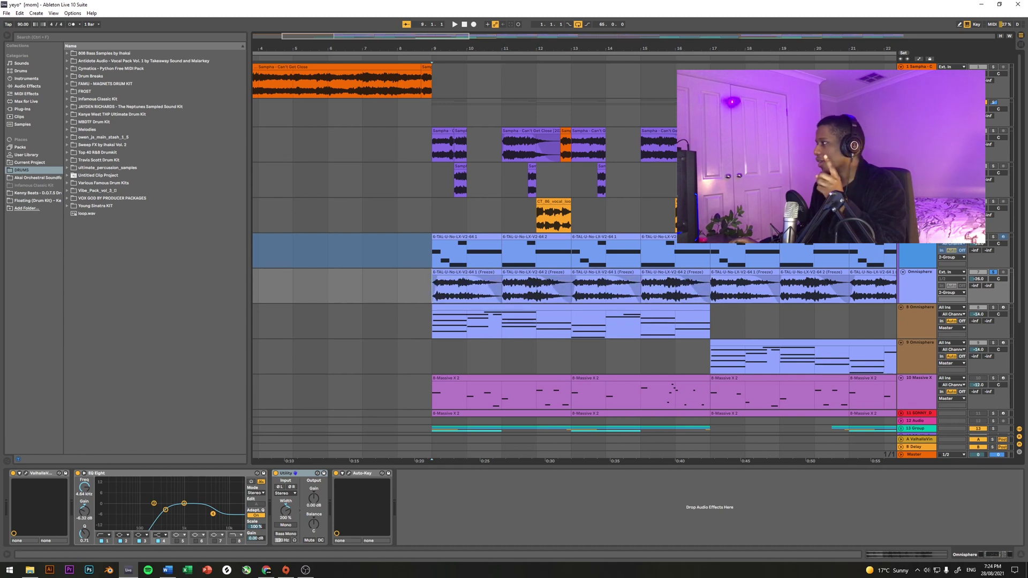
Fold the sample group, and solo Omnisphere tracks 8 and 9 and play them together from bar 9.
left_click(902, 101)
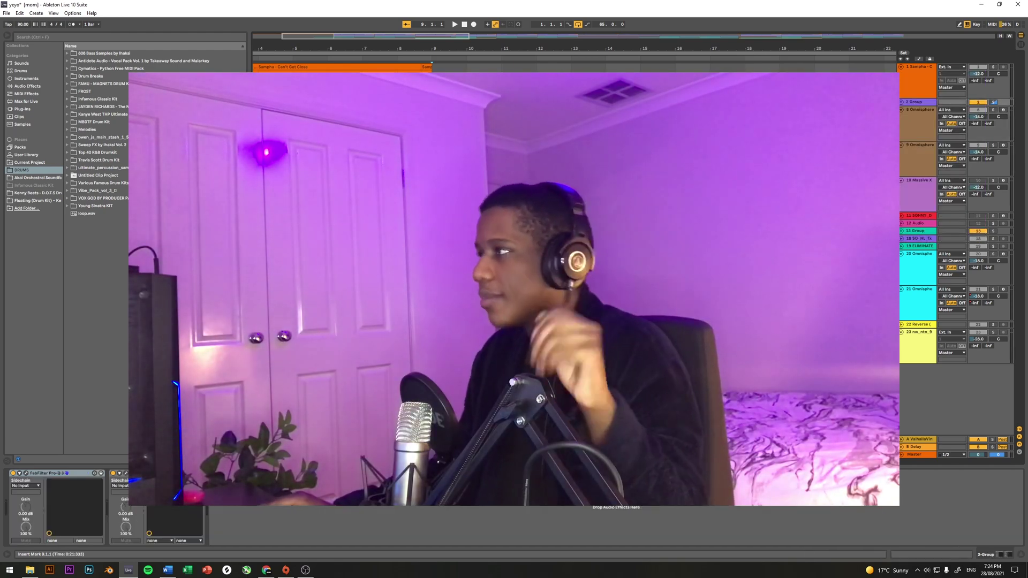
left_click(994, 110)
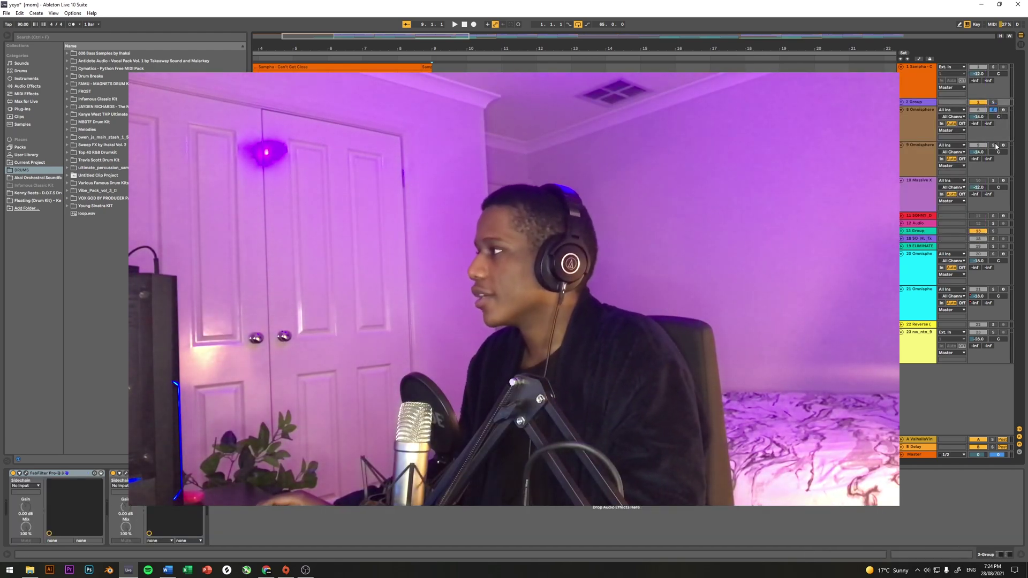
left_click(993, 146)
key("minus")
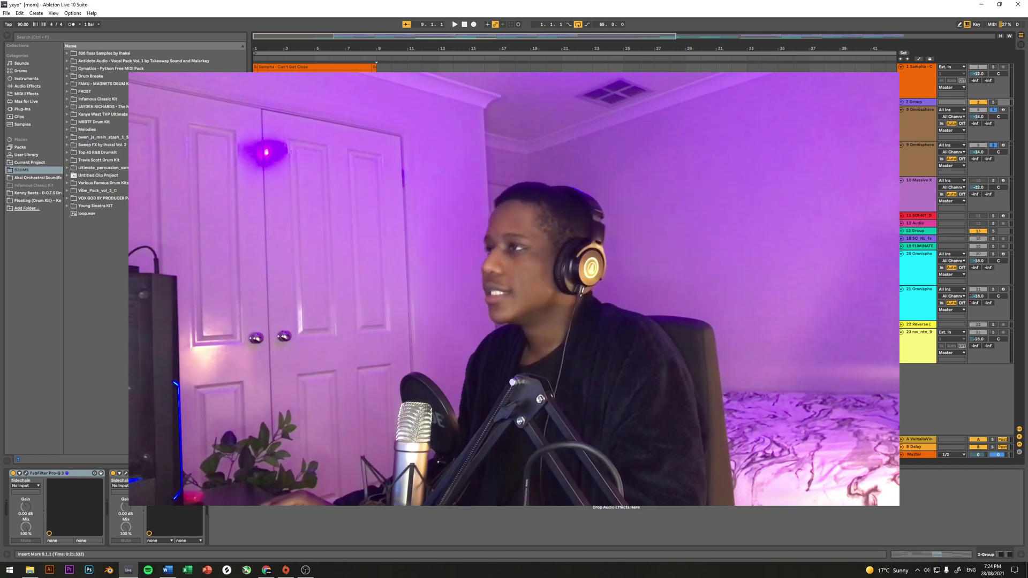
left_click(377, 127)
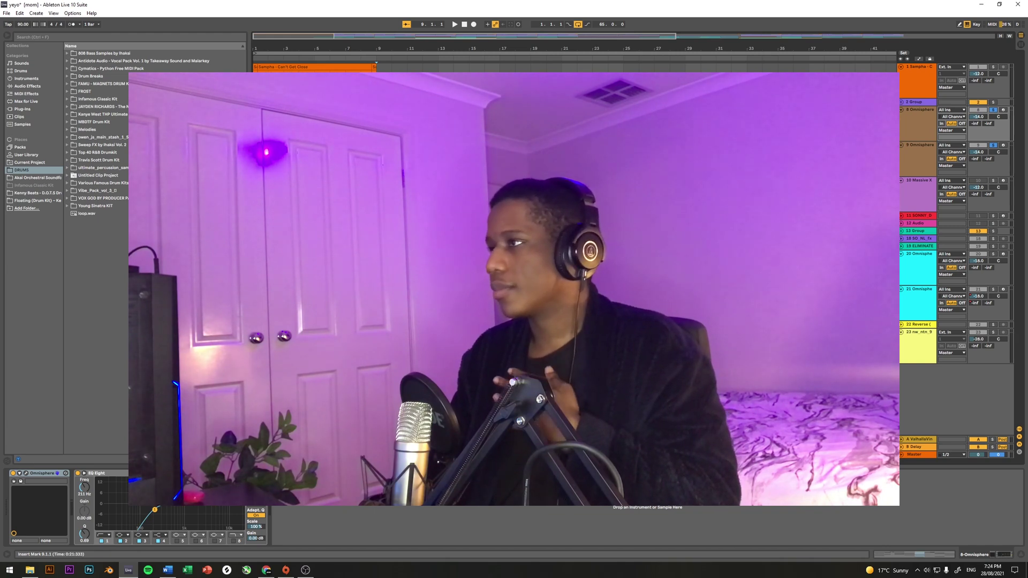
key("space")
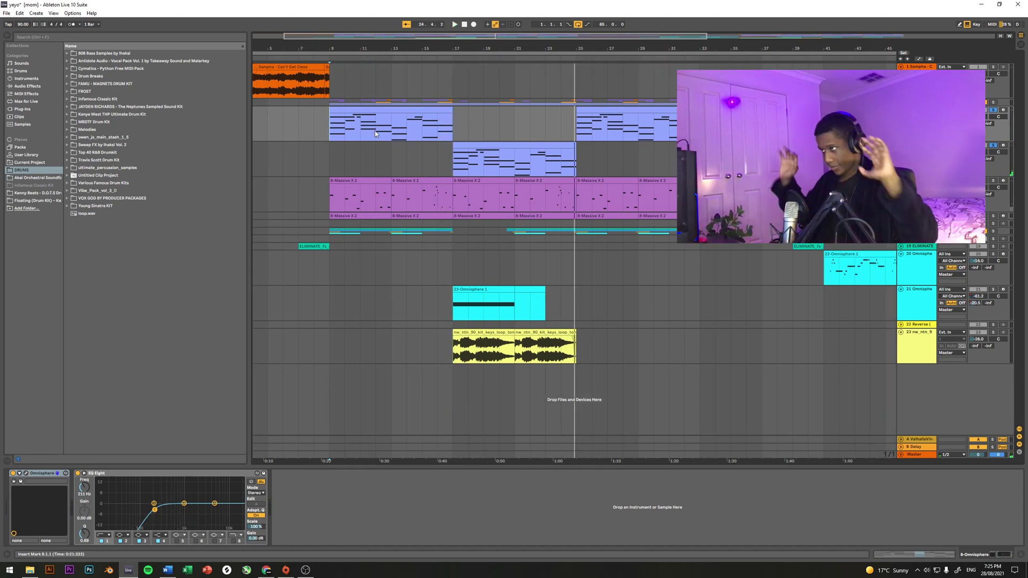
Inspect the Omnisphere patch on track 9 and the one on track 8, closing each plug-in window after viewing.
left_click(448, 162)
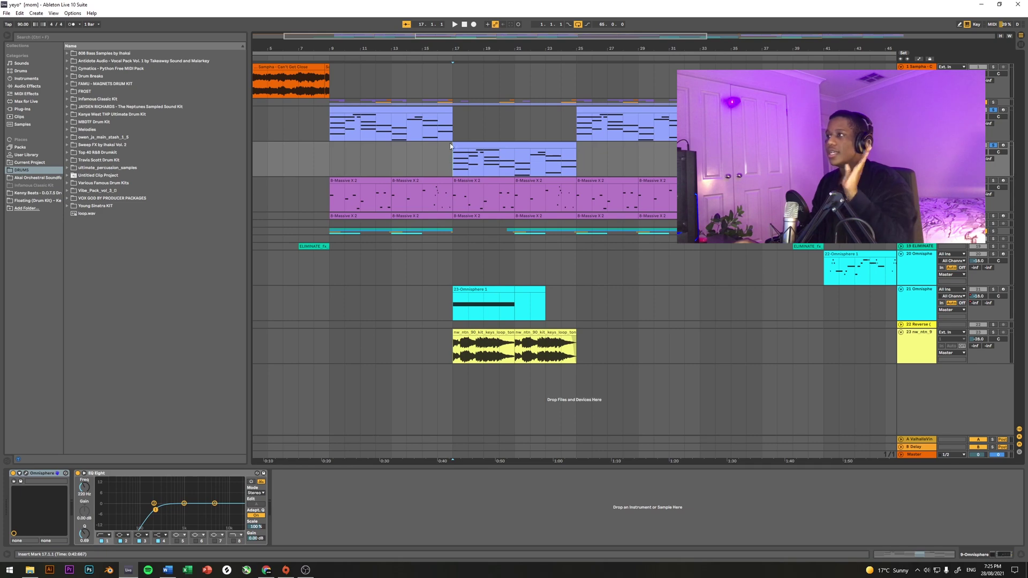
left_click(26, 474)
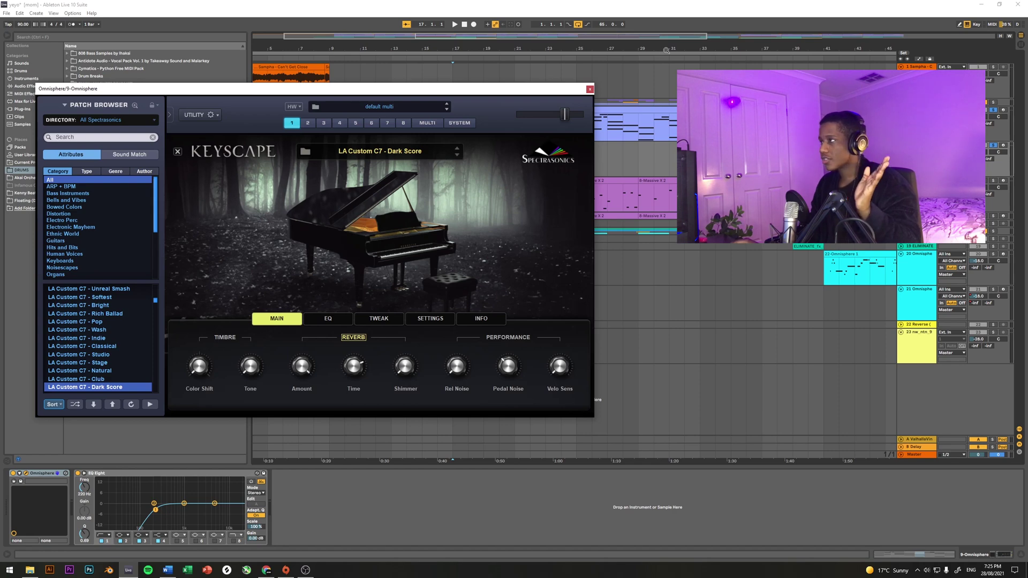
left_click(590, 89)
left_click(343, 140)
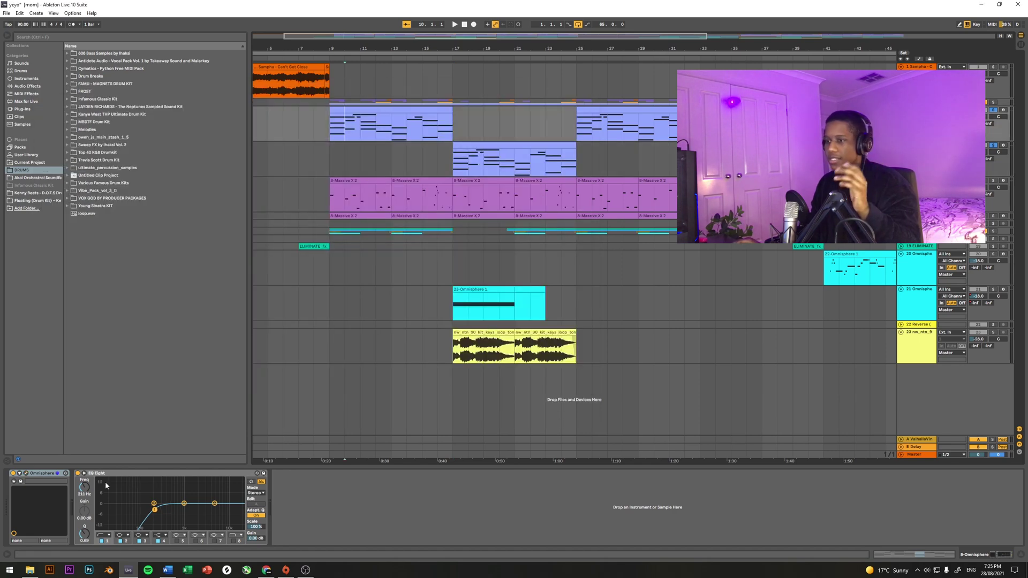
left_click(26, 474)
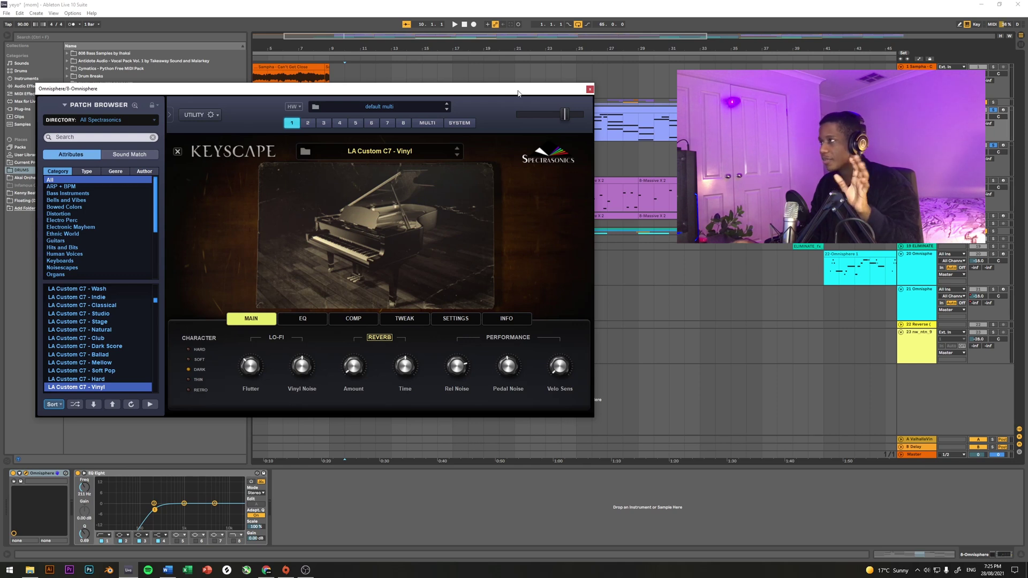
left_click(590, 90)
Place the insert marker at bar 10 on Omnisphere track 8, and select that track's EQ Eight.
left_click(406, 130)
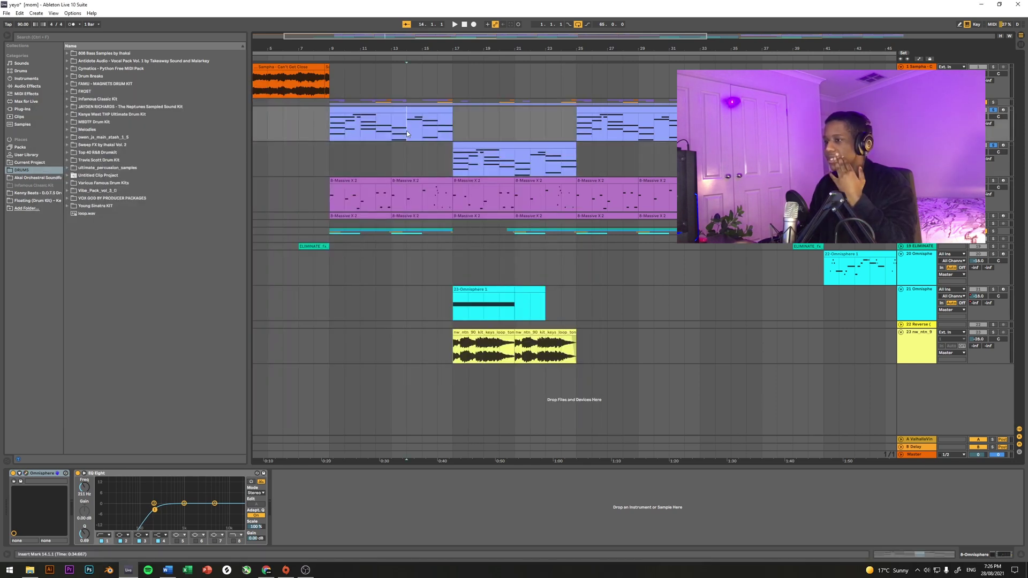
left_click(338, 139)
left_click(145, 475)
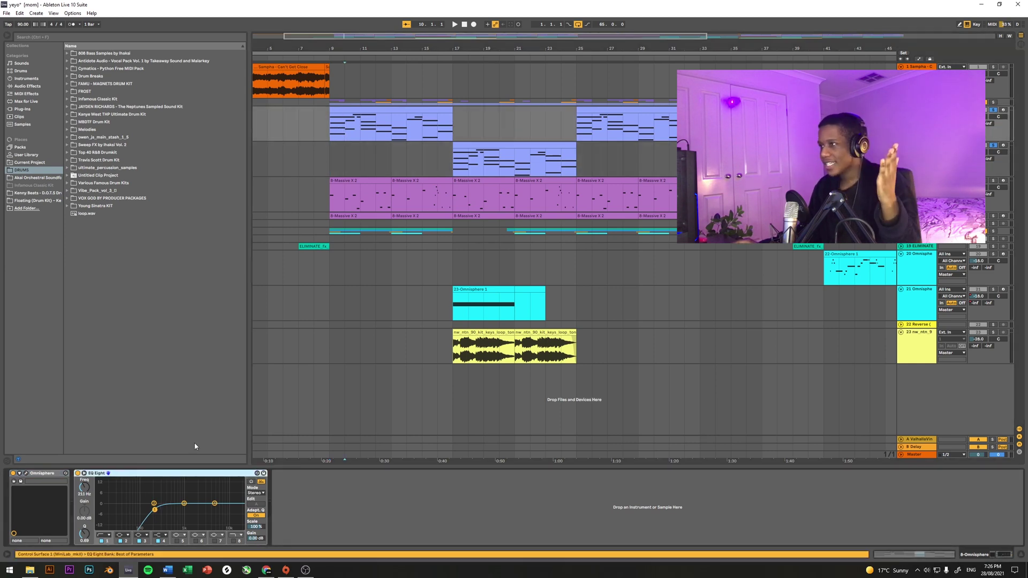
Solo the Massive X track on its own and play it from bar 9.
left_click(332, 199)
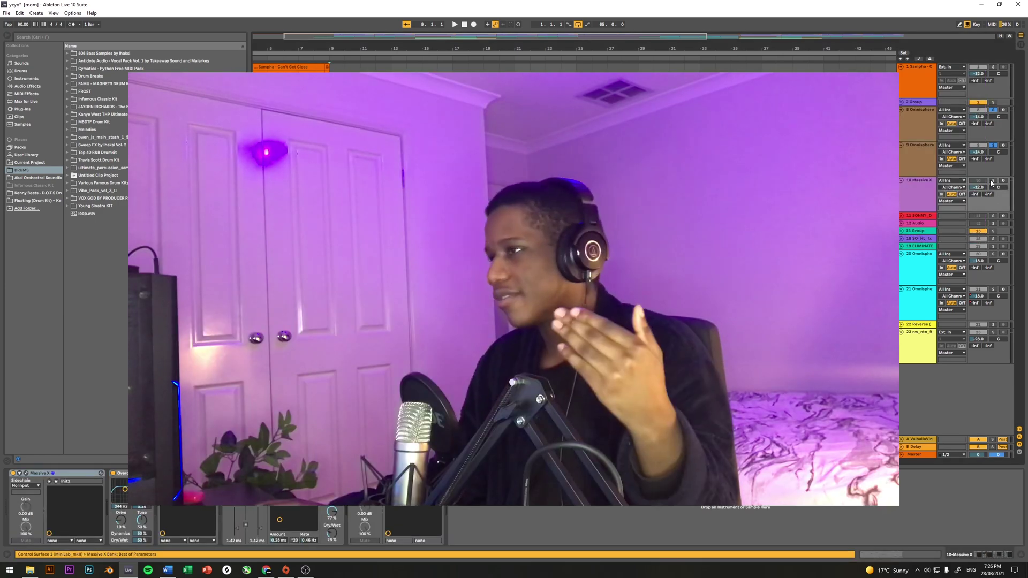
left_click(993, 180)
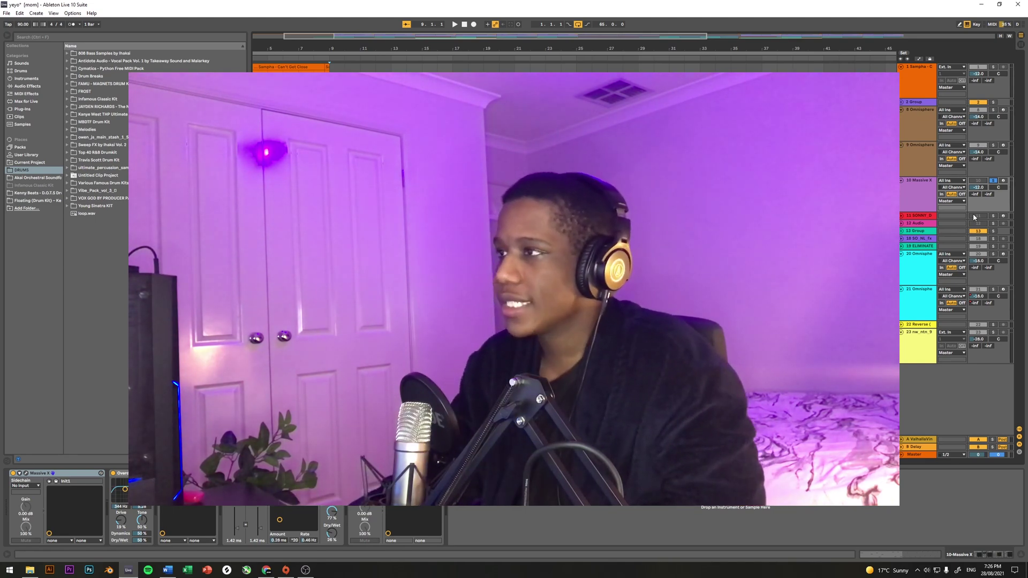
key("space")
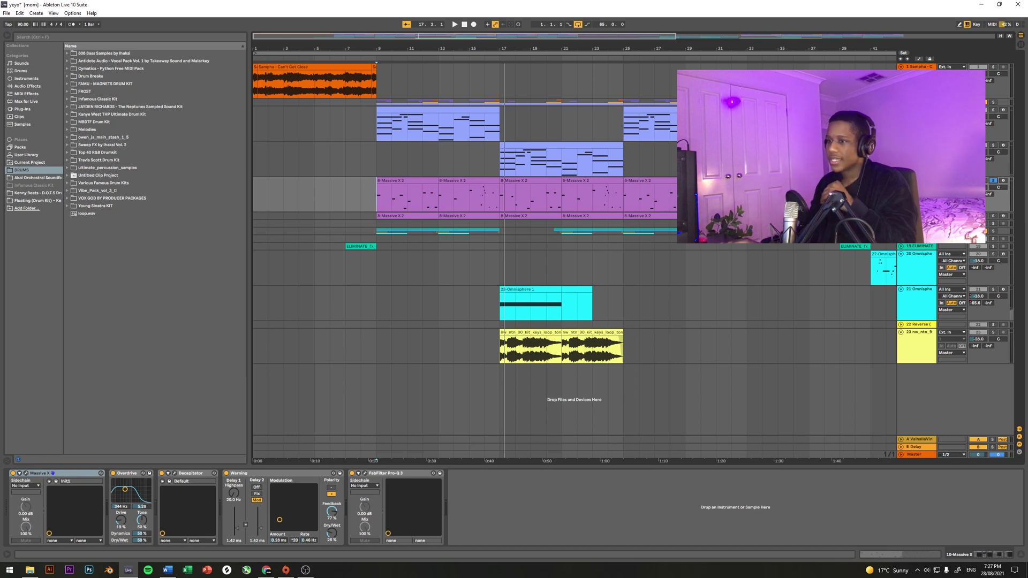
Inspect the Massive X synth's settings, close its window, and place the insert marker at bar 17 on its track.
left_click(27, 474)
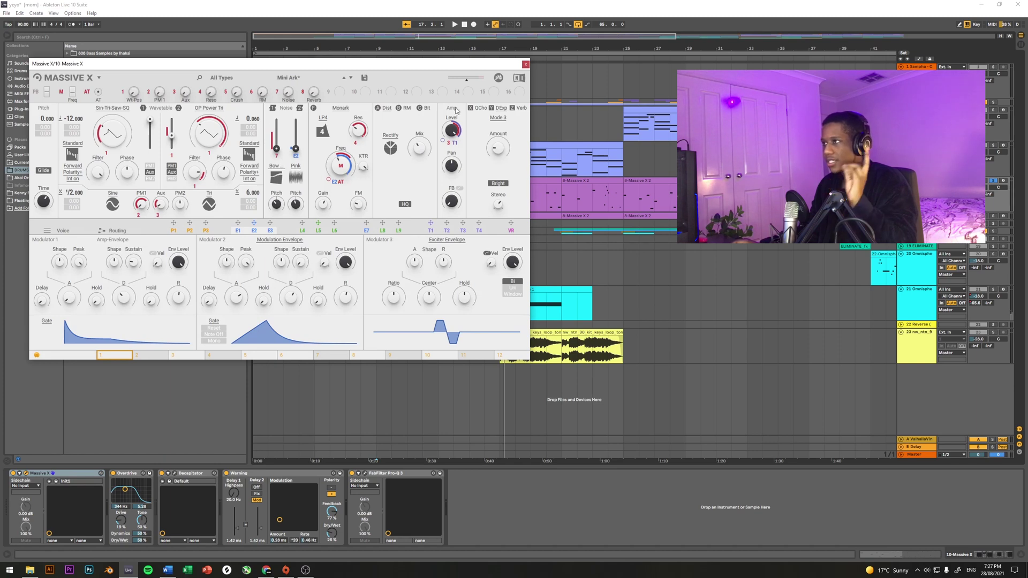
left_click(525, 65)
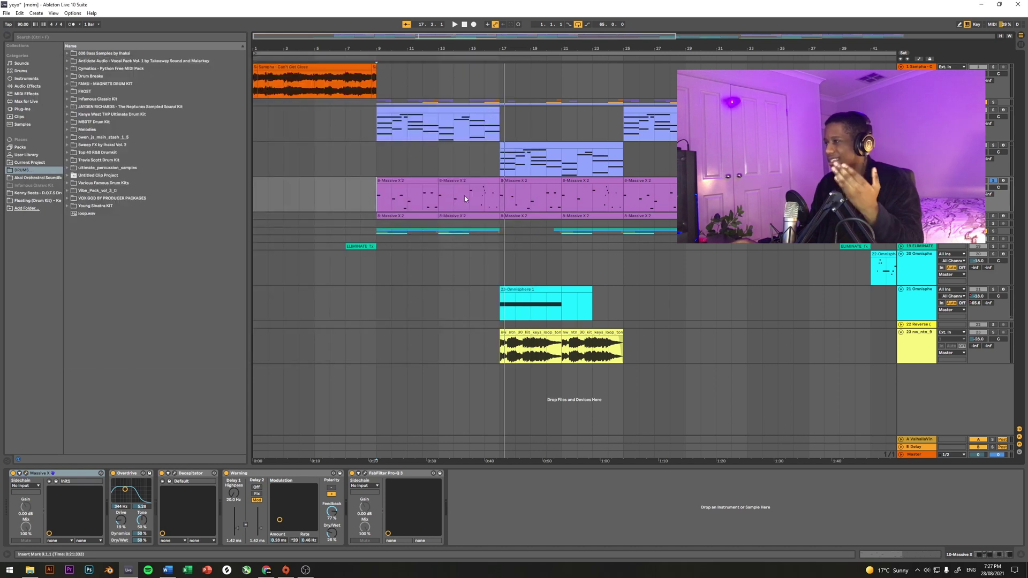
left_click(501, 204)
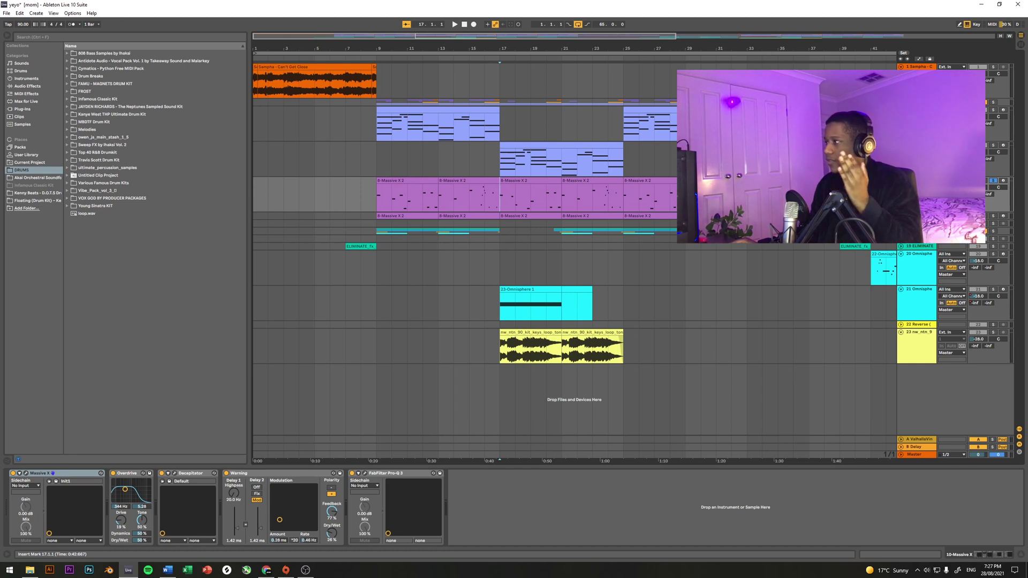
Play the soloed Massive X track from bar 33, and select the clip starting there after stopping playback.
left_click(444, 138)
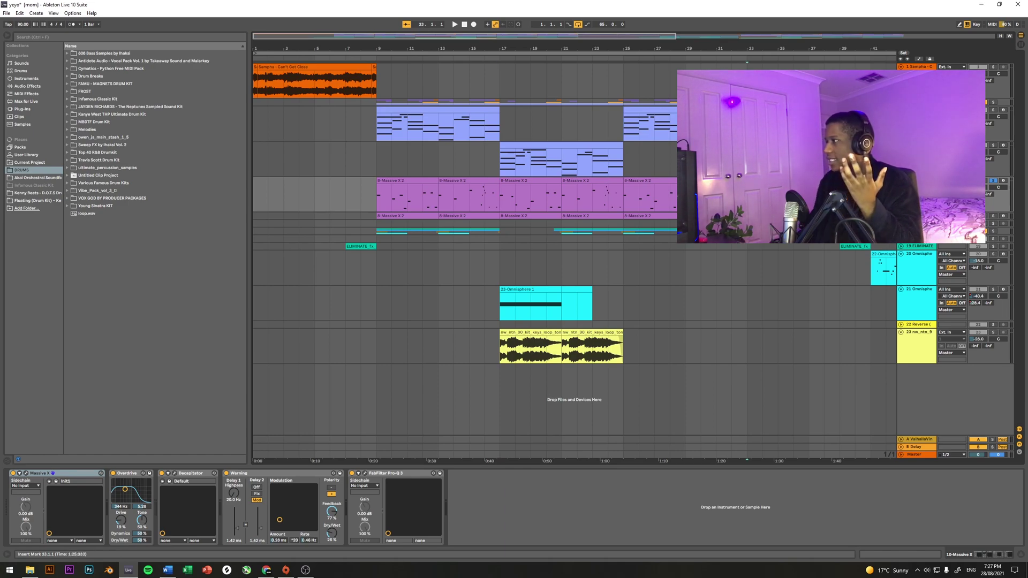
key("space")
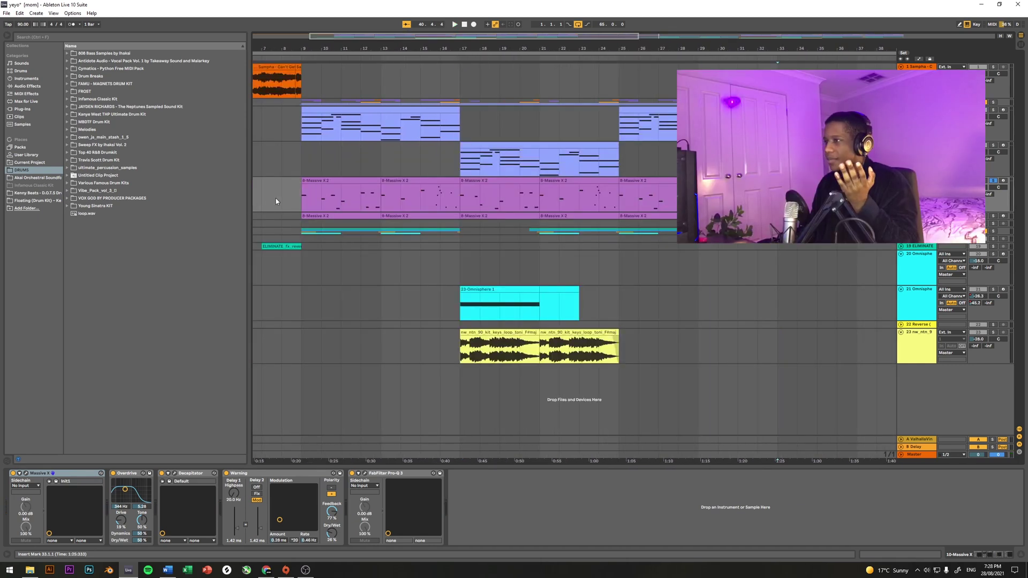
left_click(314, 199)
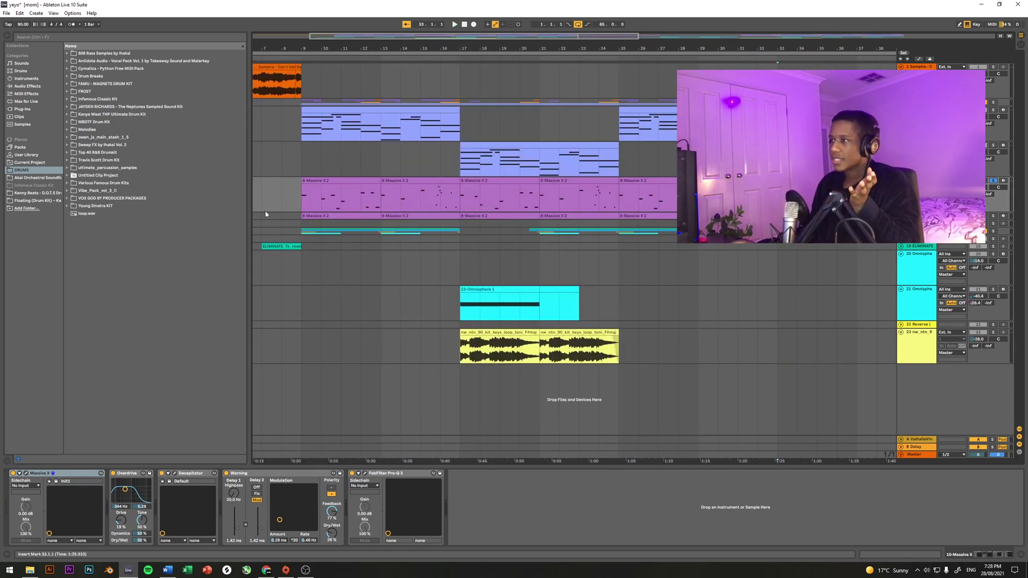
left_click(306, 201)
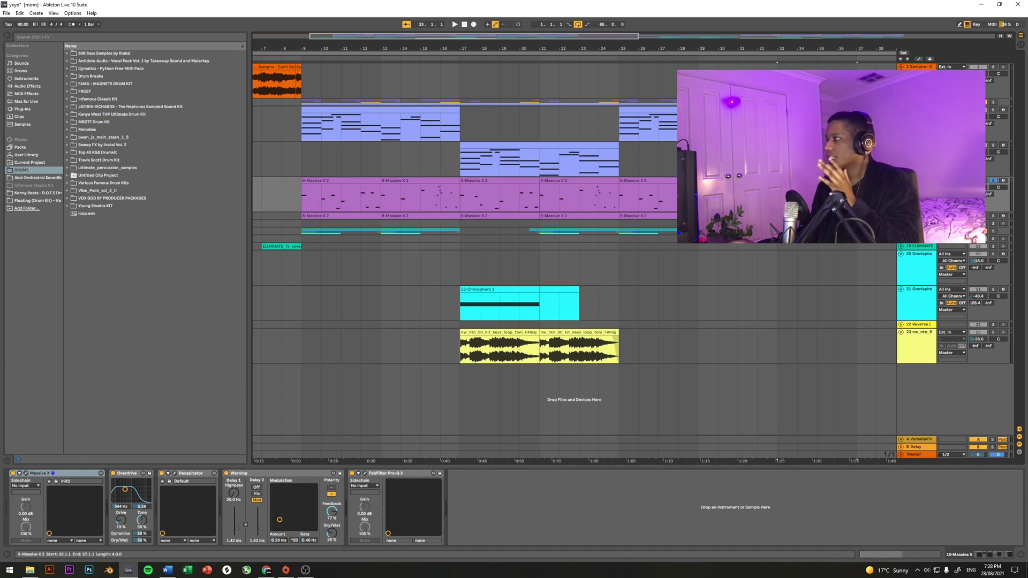
left_click(584, 159)
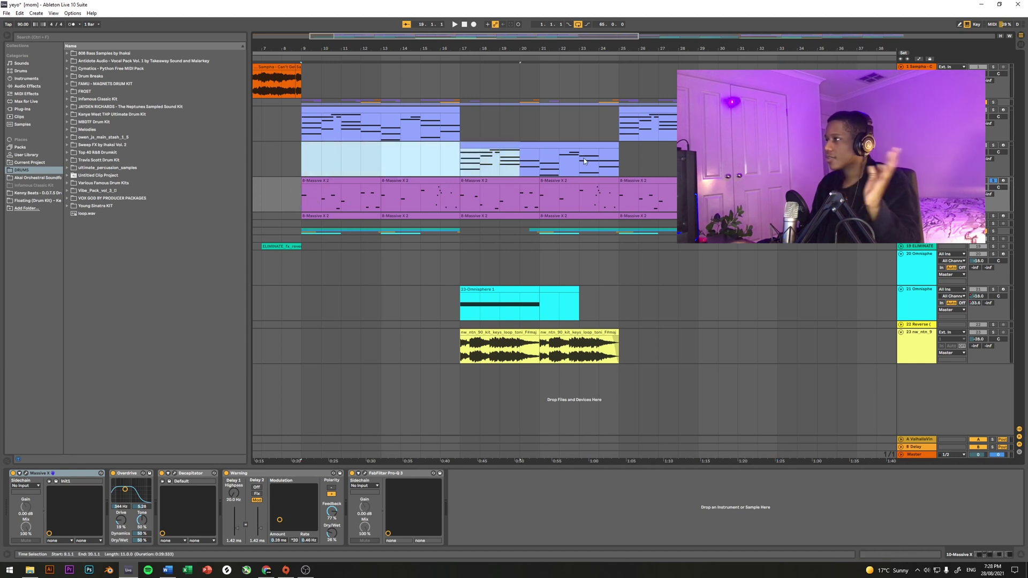
left_click(599, 223)
left_click(797, 196)
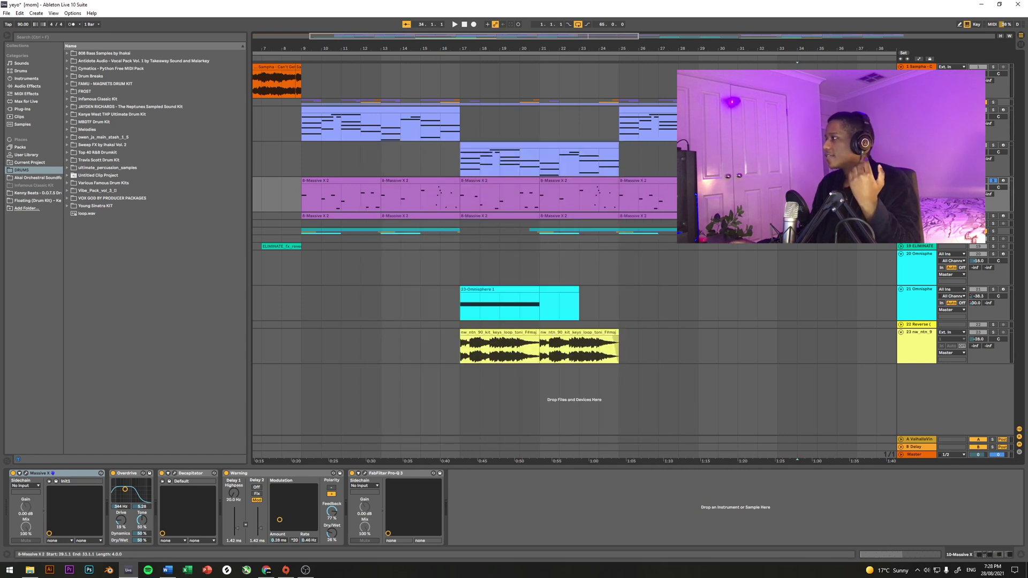
left_click(778, 102)
scroll(574, 248, "right", 3)
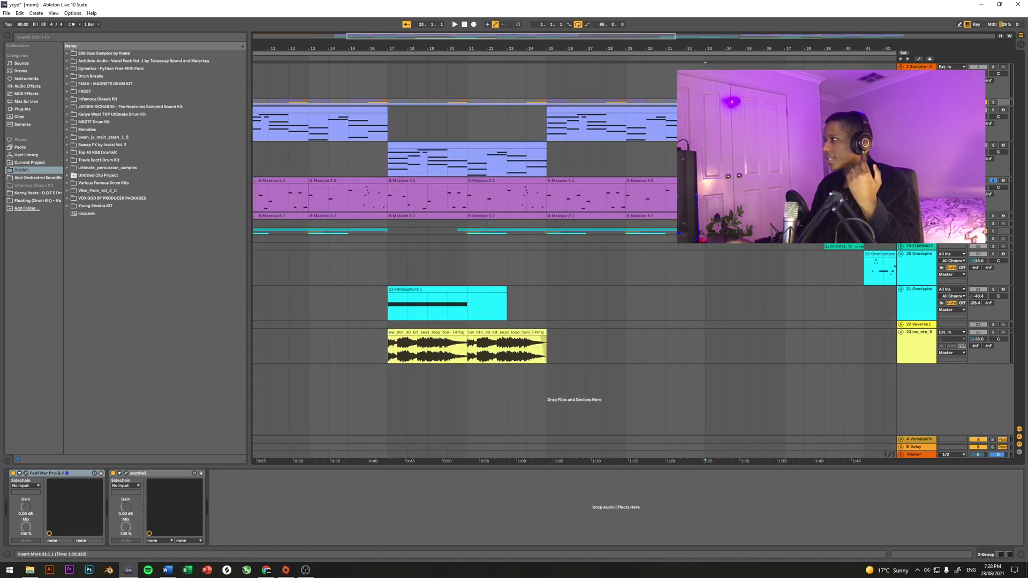
Solo the drum group, and unfold it to show its kick, rim, Yamaha and percussion tracks.
left_click_drag(863, 214, 866, 269)
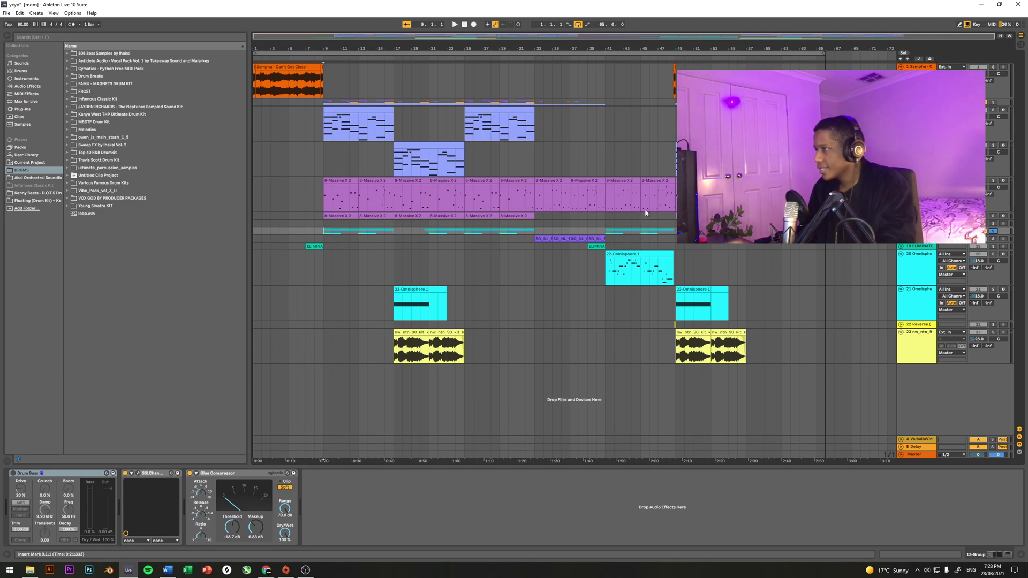
left_click(902, 231)
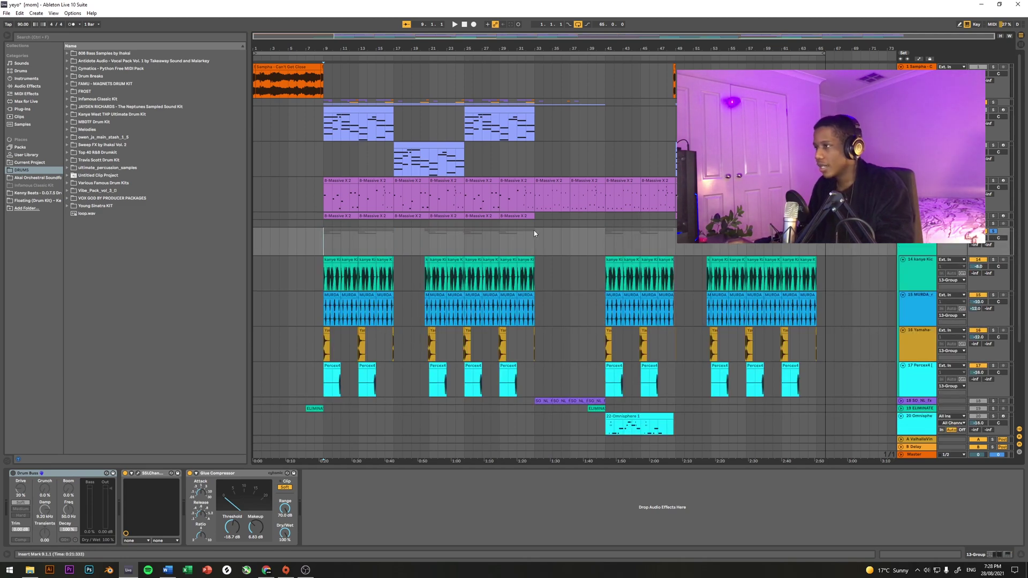
scroll(534, 230, "up", 5)
scroll(327, 247, "down", 1)
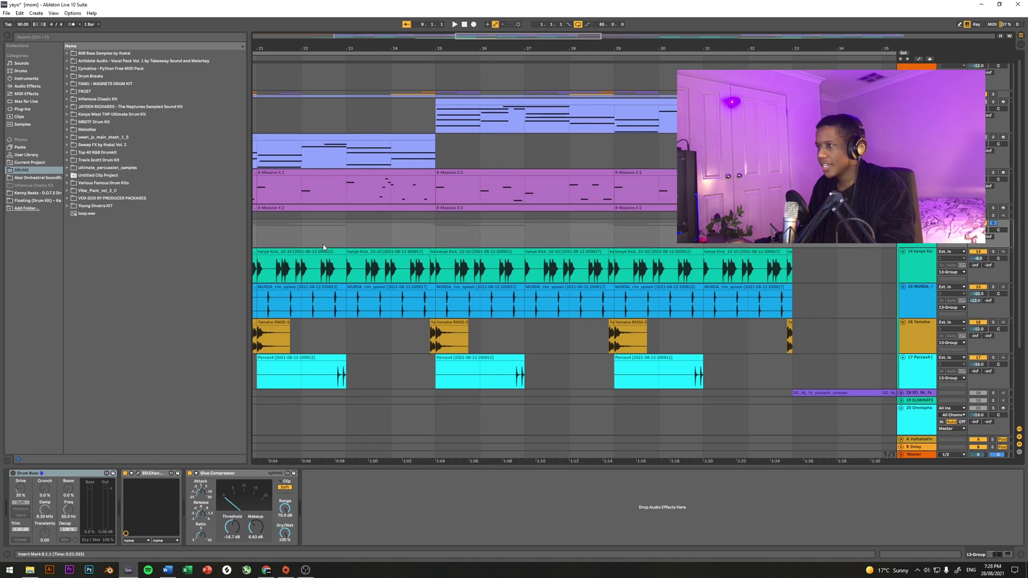
scroll(295, 249, "down", 3)
Examine the clips inside the drum group, and place the insert marker at bar 9 on Yamaha track 16.
left_click(267, 267)
scroll(267, 268, "up", 3)
scroll(266, 267, "up", 1)
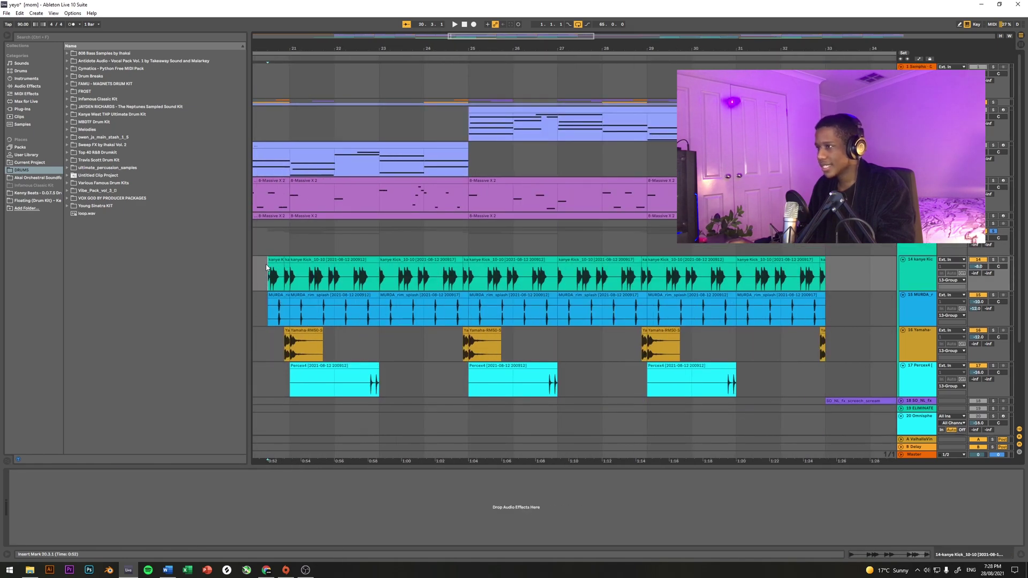
scroll(266, 267, "down", 4)
scroll(266, 267, "up", 4)
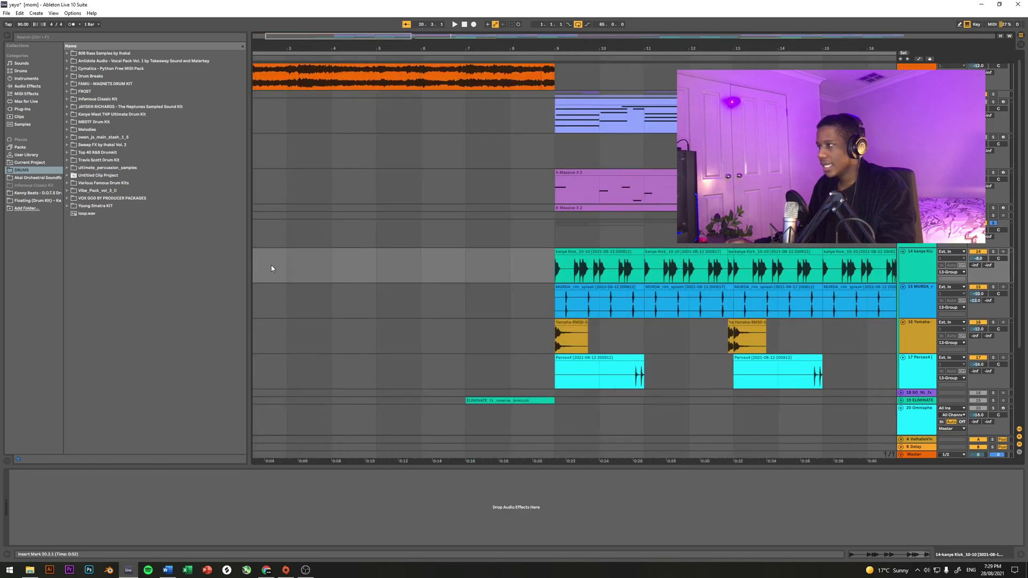
left_click(537, 307)
scroll(555, 322, "up", 3)
left_click(562, 336)
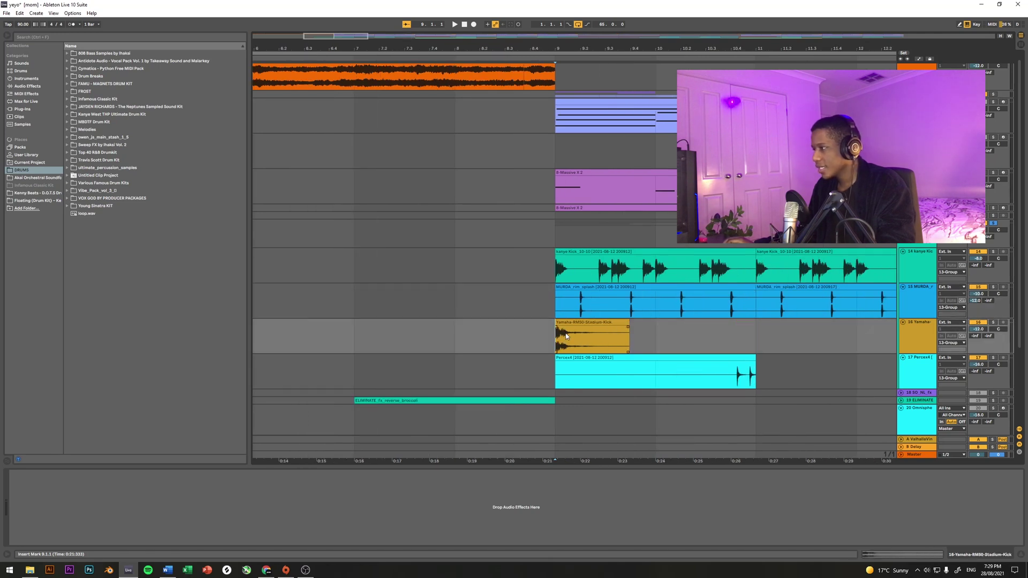
Play the soloed drum group from bar 9 through its first section, and stop playback with the group selected.
scroll(566, 335, "down", 3)
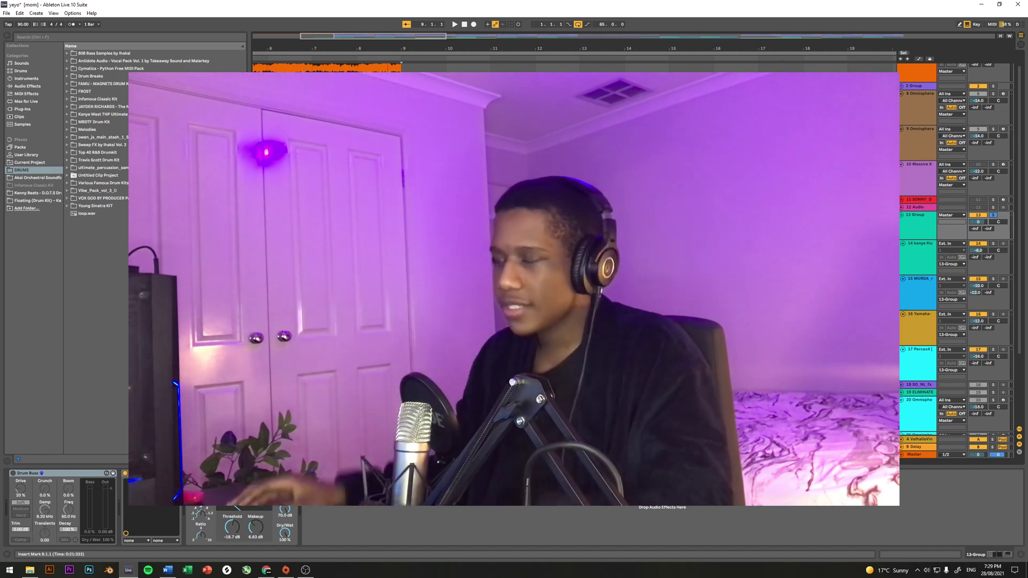
scroll(446, 263, "down", 2)
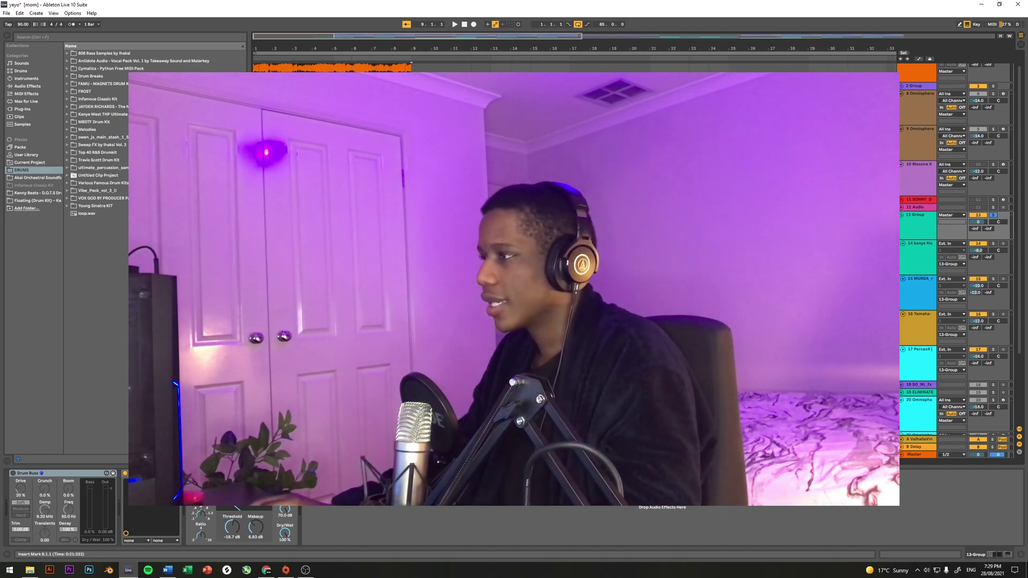
key("space")
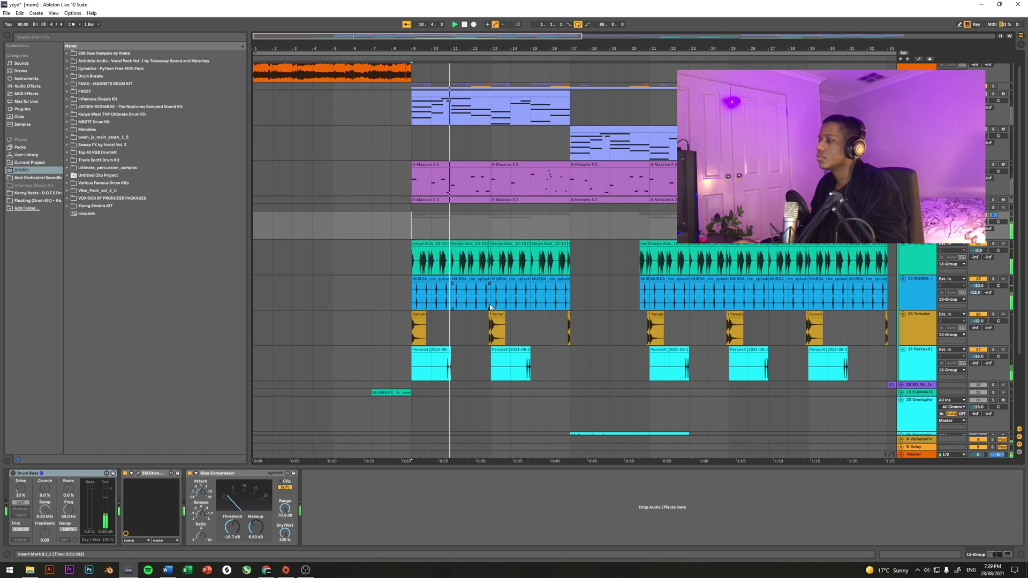
scroll(495, 307, "down", 1)
scroll(499, 307, "down", 3)
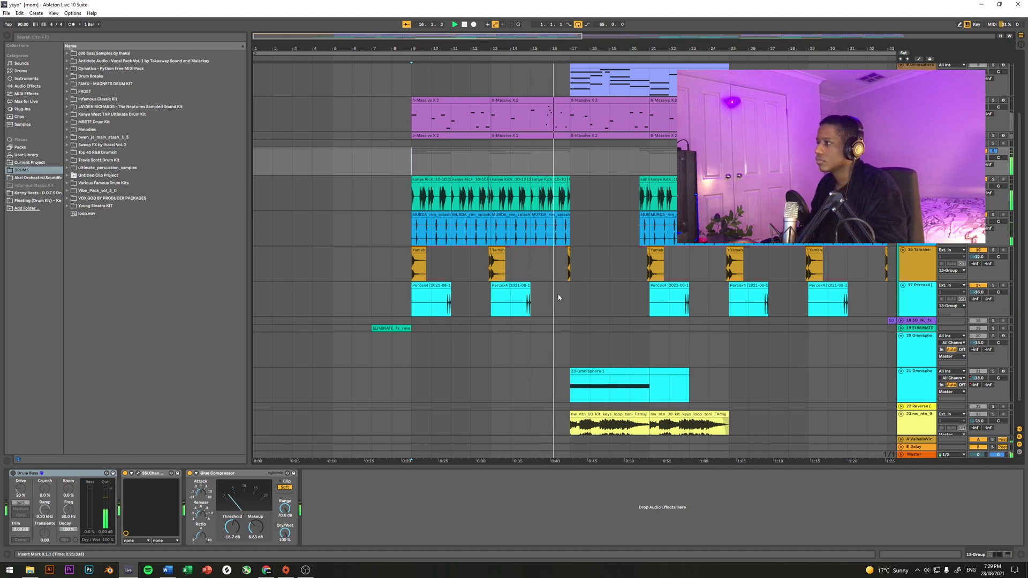
scroll(562, 297, "down", 1)
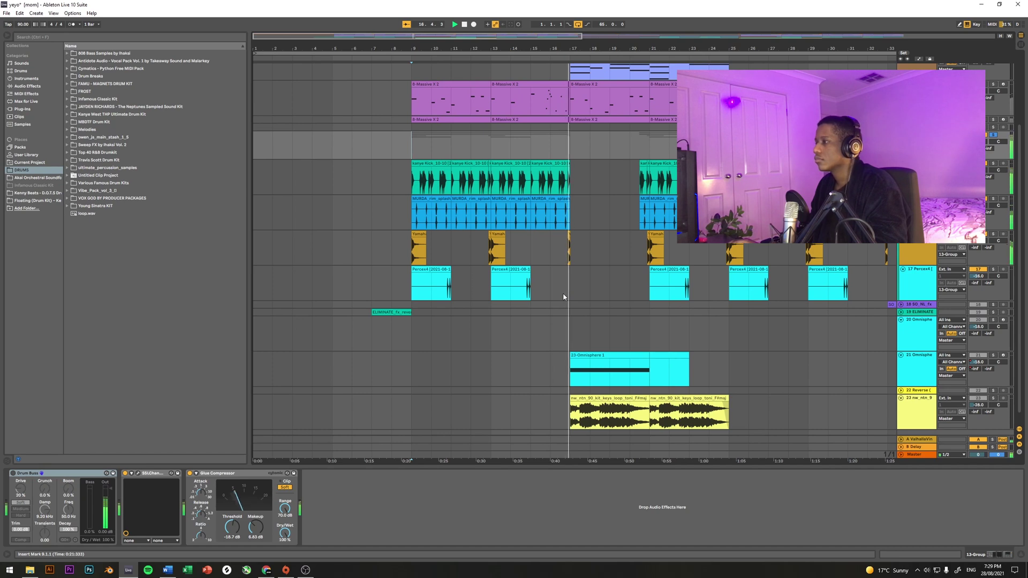
left_click(575, 259)
left_click(421, 138)
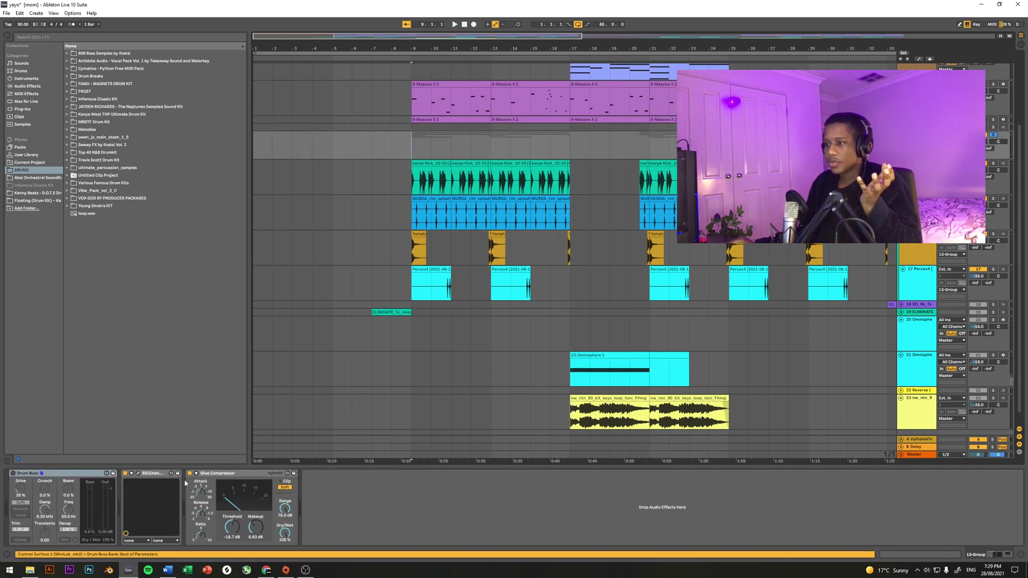
Inspect the drum group's SSL channel plug-in and Glue Compressor, and place the insert marker at bar 9 on the group.
left_click(144, 476)
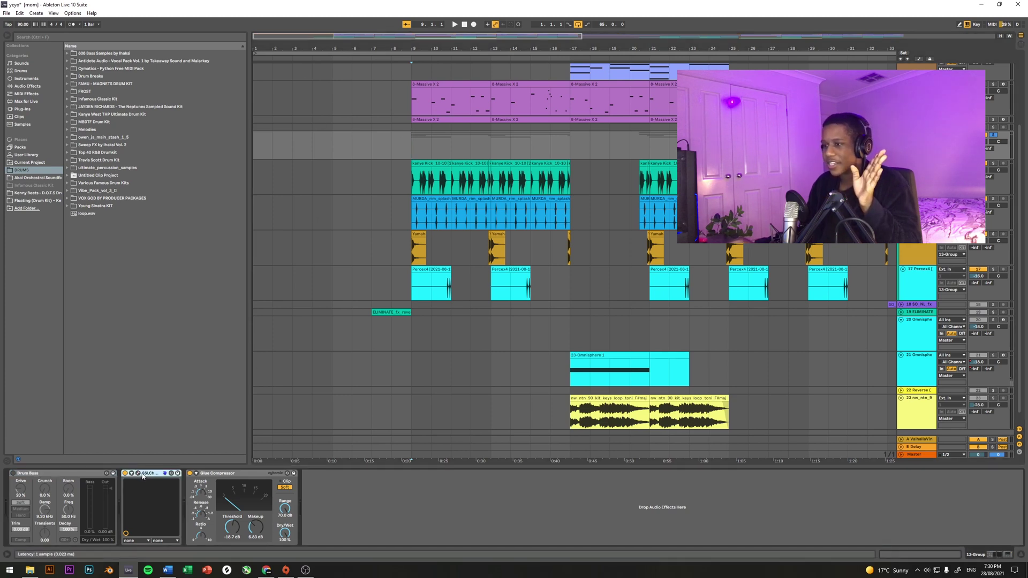
left_click(138, 474)
left_click(139, 474)
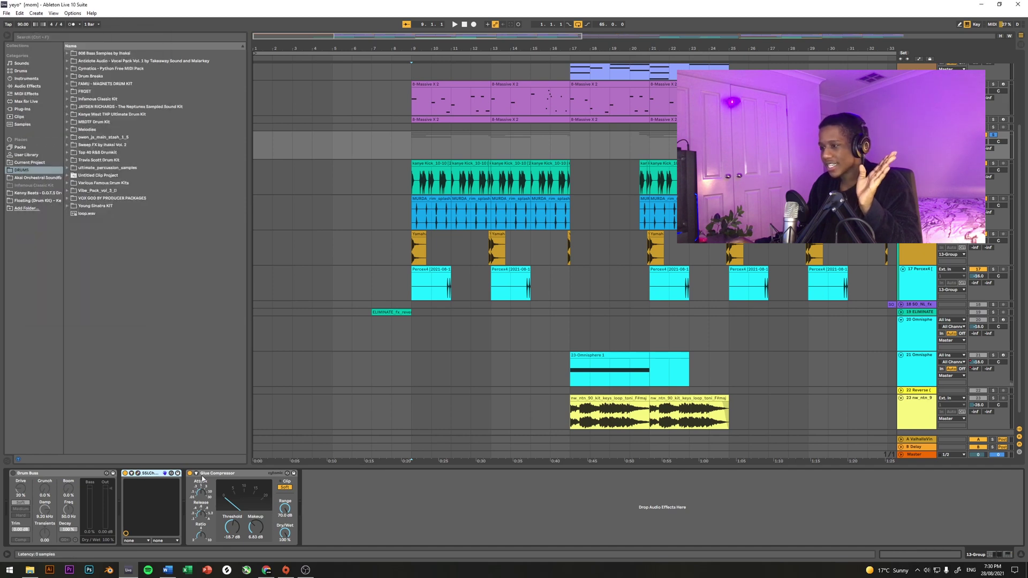
left_click(217, 477)
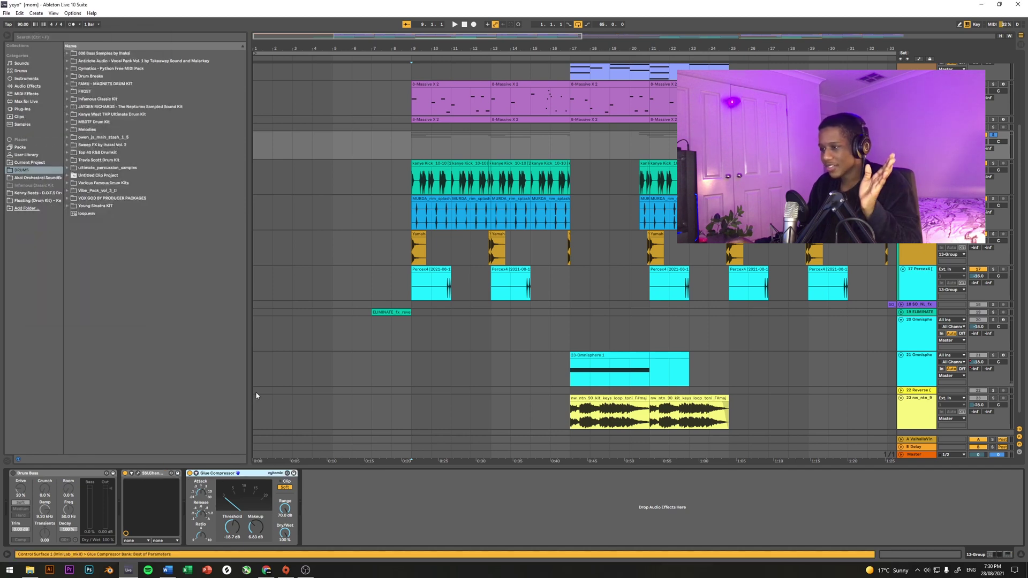
left_click(416, 148)
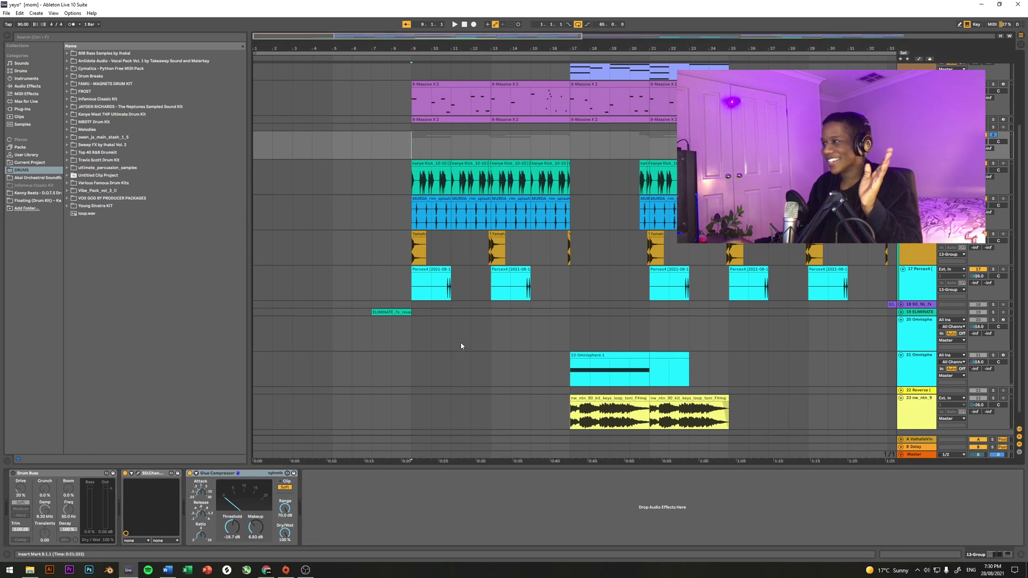
left_click(471, 303)
left_click(410, 155)
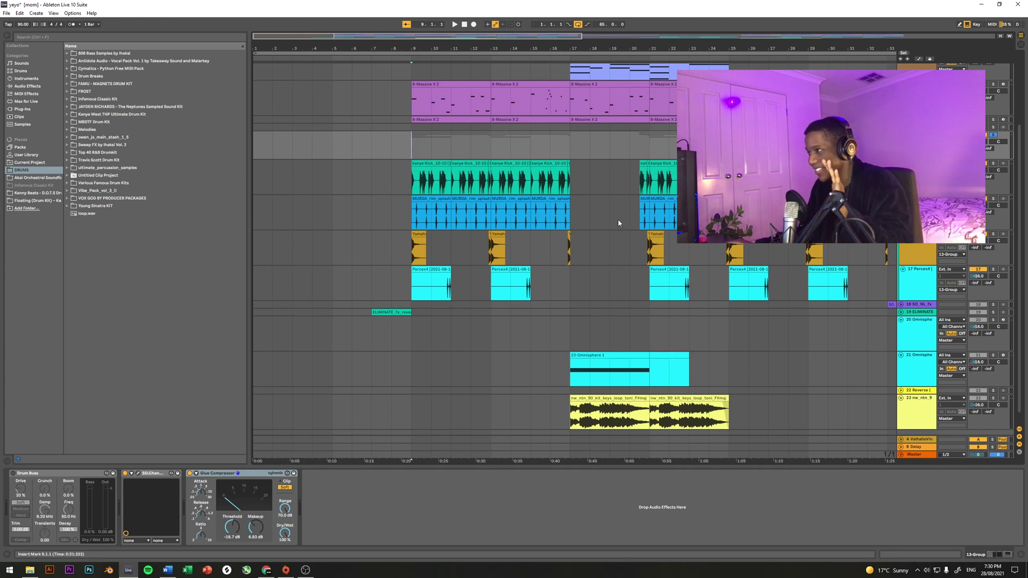
Fold the drum group, and select bars 5 to 65 across tracks 18 to 23.
scroll(618, 219, "down", 1)
scroll(619, 215, "right", 1)
left_click(902, 126)
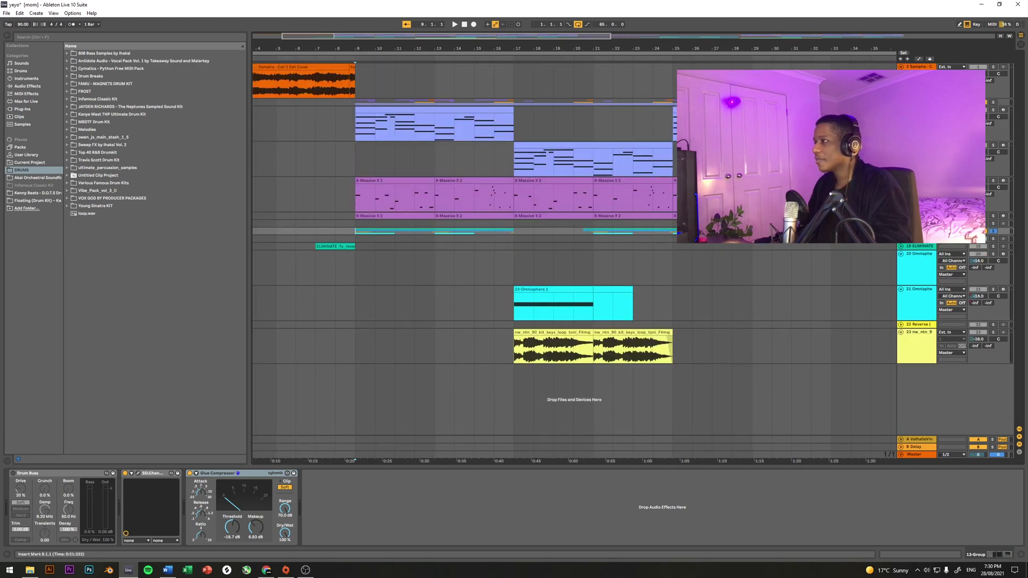
key("minus")
left_click_drag(289, 238, 818, 420)
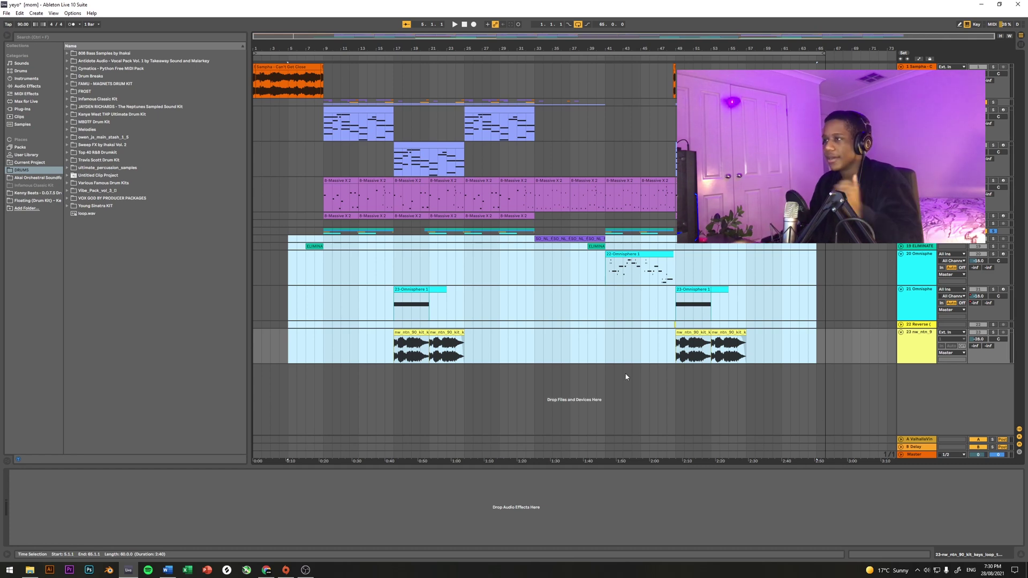
Solo the ELIMINATE_fx_reverse_broccoli track, unfold it, and play it from bar 7.
left_click(305, 247)
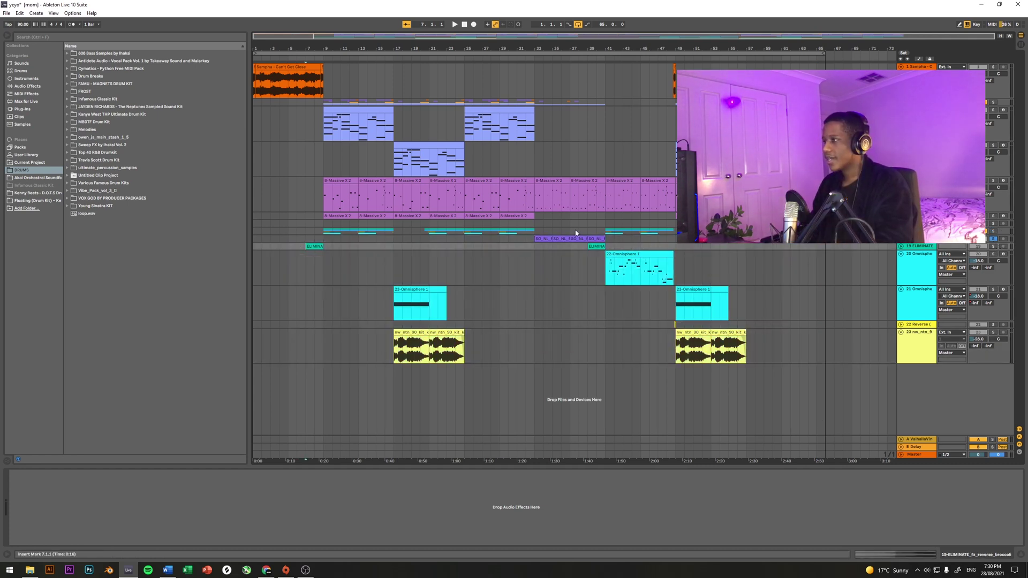
key("z")
key("space")
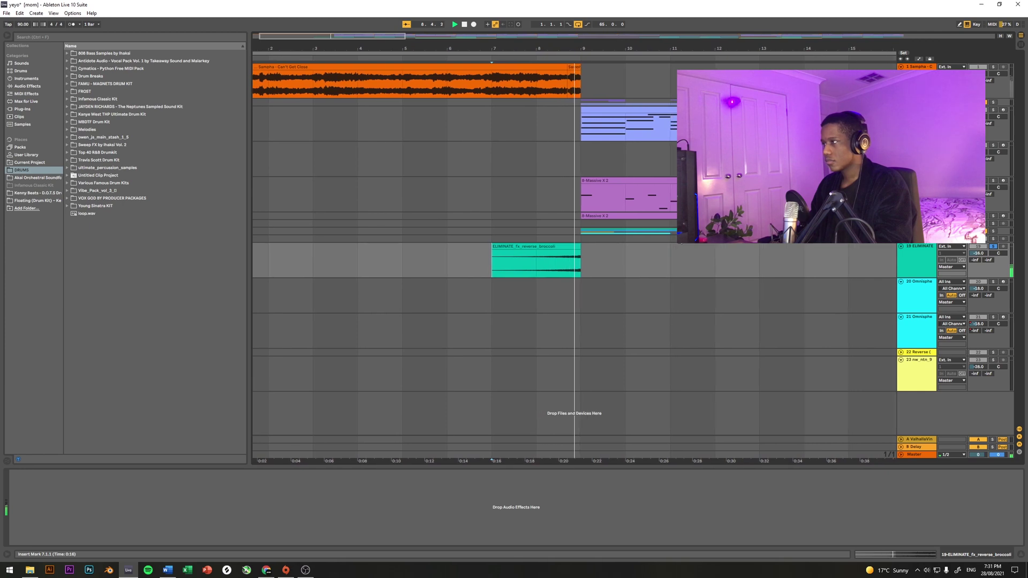
scroll(681, 243, "down", 5)
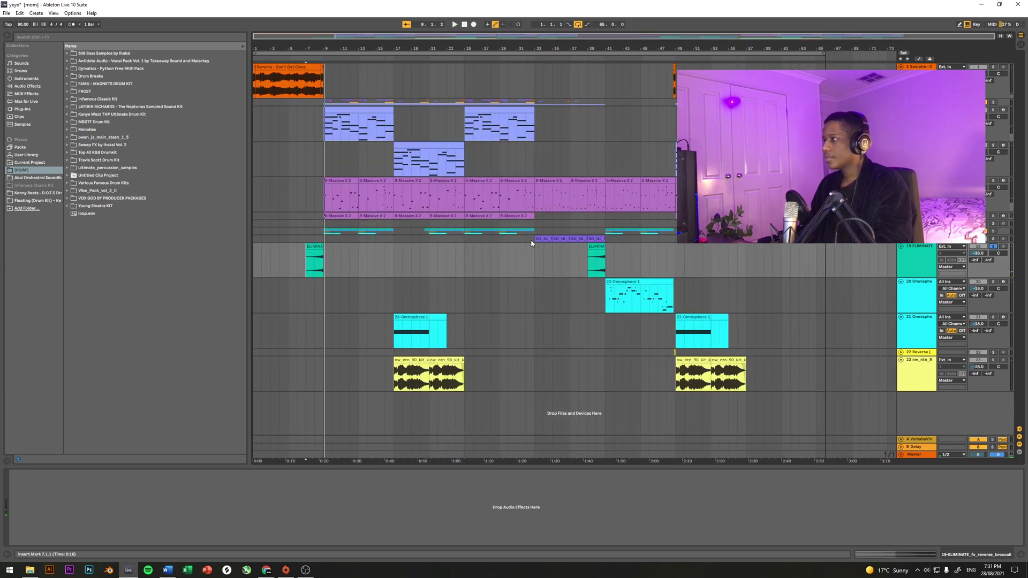
Unfold and solo the screech effect track 18, play it from bar 33, and stop playback around bar 40.
left_click(533, 240)
key("u")
scroll(544, 258, "up", 3)
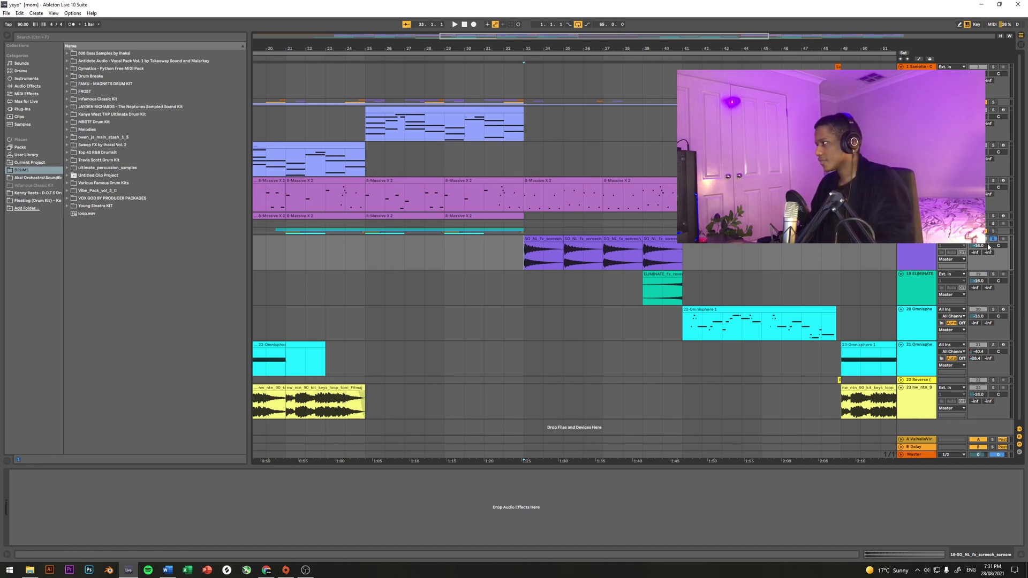
key("space")
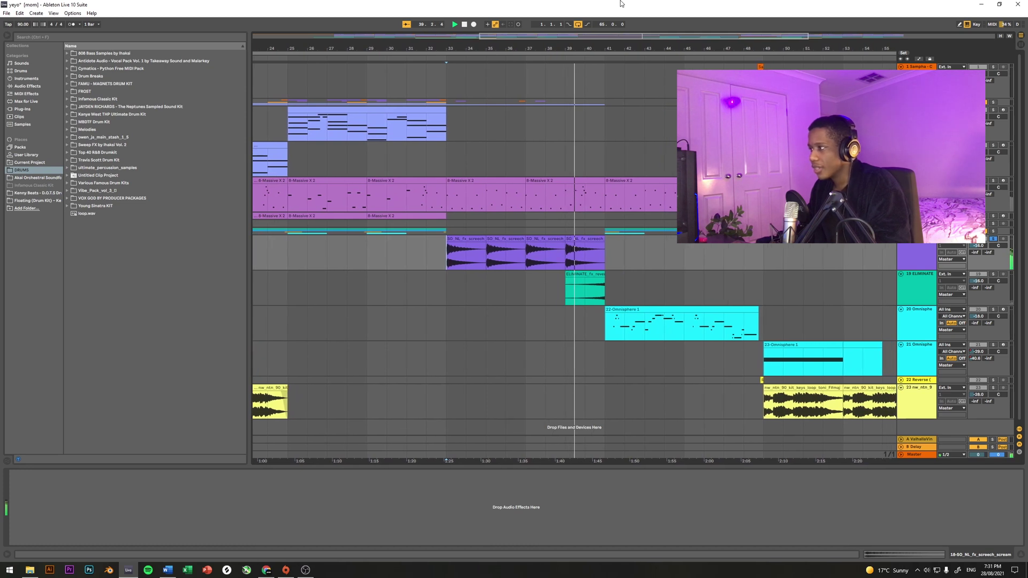
key("space")
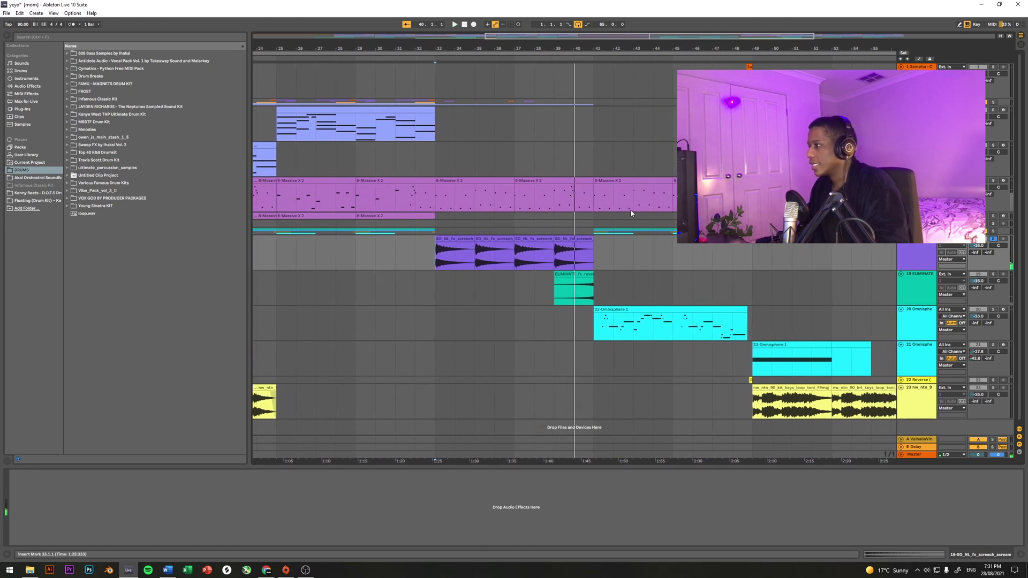
Solo Omnisphere track 20 on its own and play it from bar 41.
scroll(631, 210, "down", 4)
left_click(605, 321)
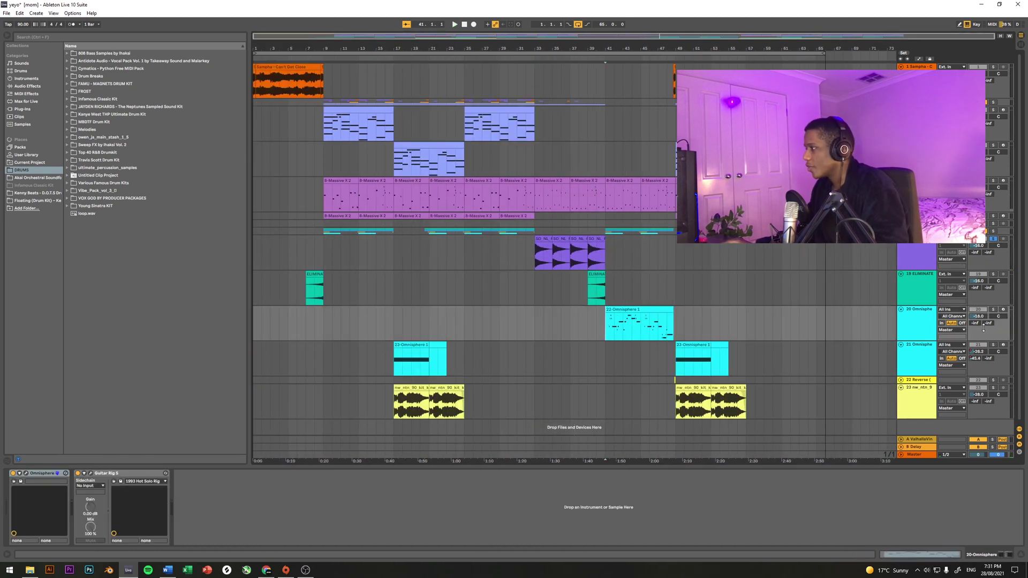
left_click(993, 309)
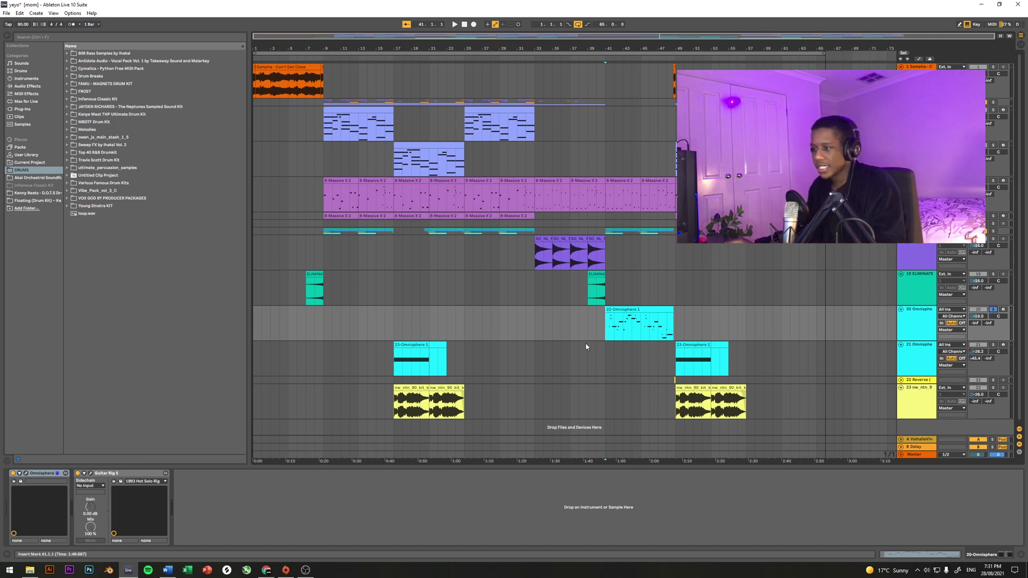
mouse_move(266, 569)
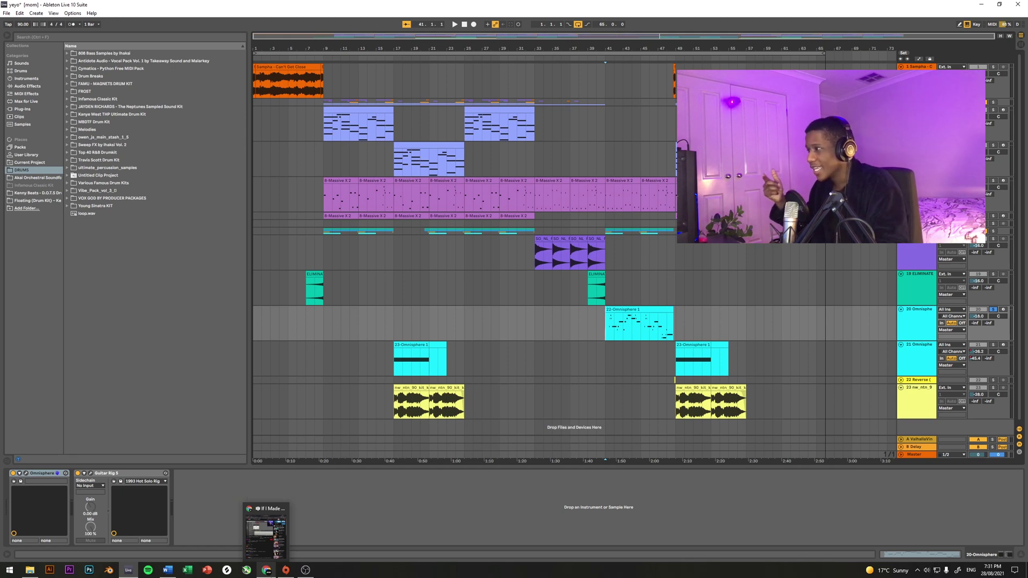
key("space")
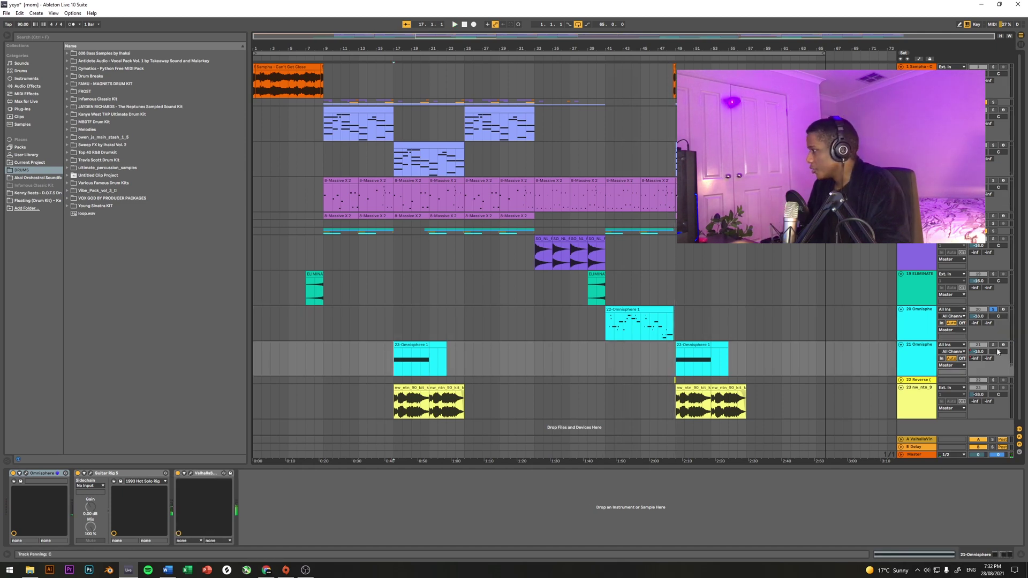
Solo Omnisphere track 21 on its own and play it from just before its clip at bar 17.
left_click(994, 346)
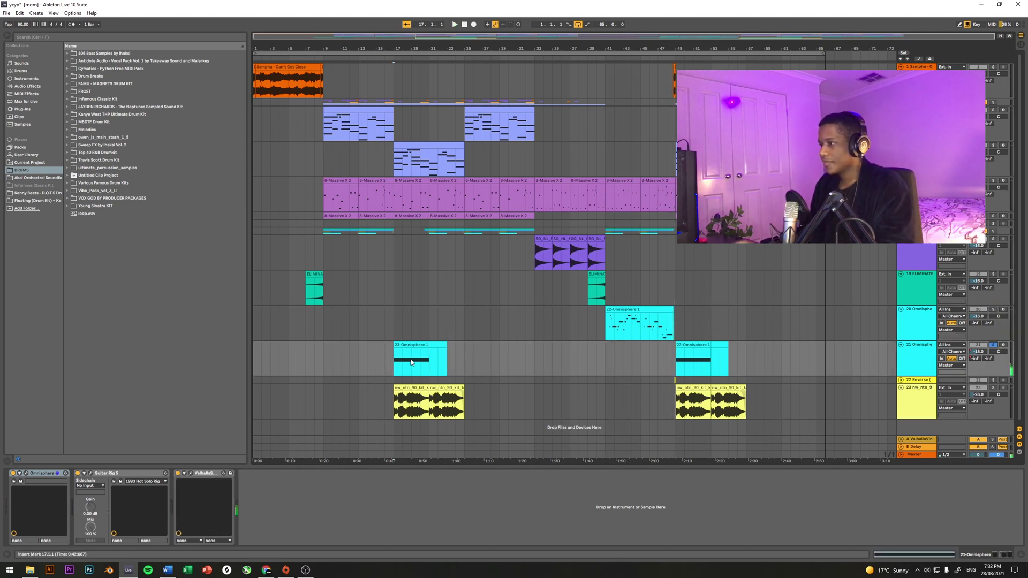
left_click(381, 361)
key("space")
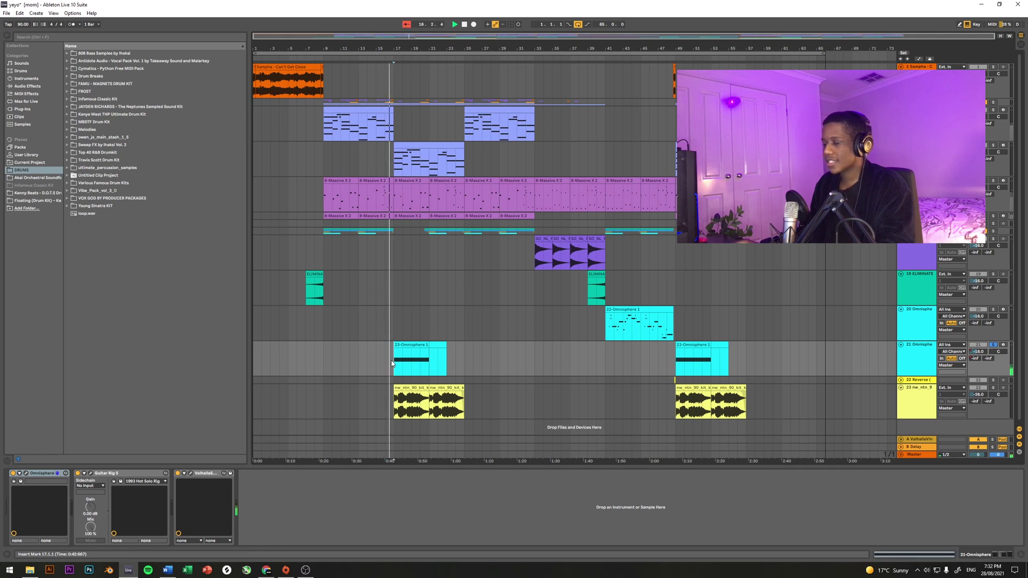
Place the insert marker at bar 23 on Omnisphere track 21, stop playback, and open its ValhallaSupermassive window.
left_click(445, 359)
key("space")
key("ctrl+alt+p")
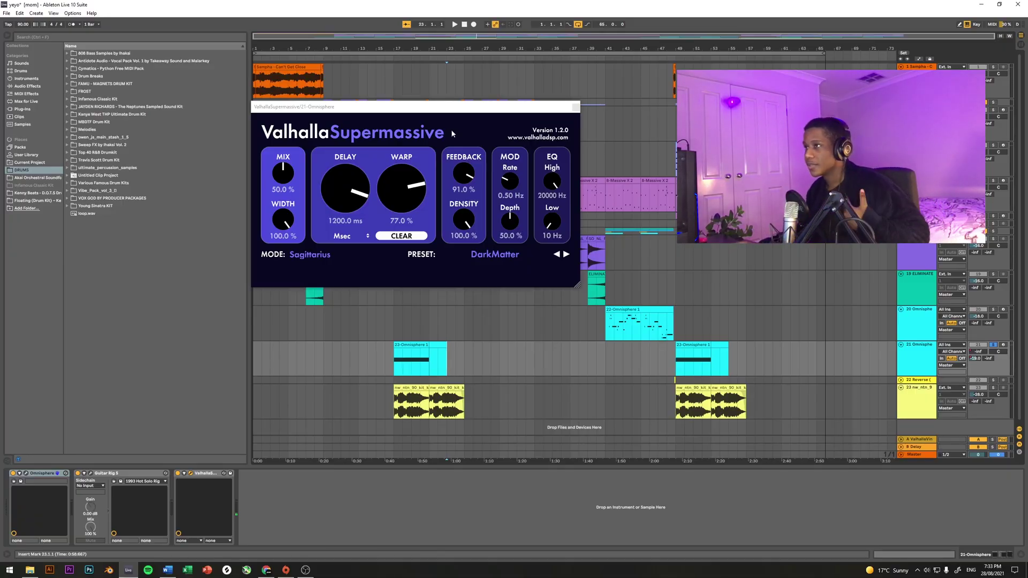
Leave the ValhallaSupermassive window, place the insert marker at bar 17 on keys loop track 23, and briefly unfold Reverse track 22.
left_click(476, 359)
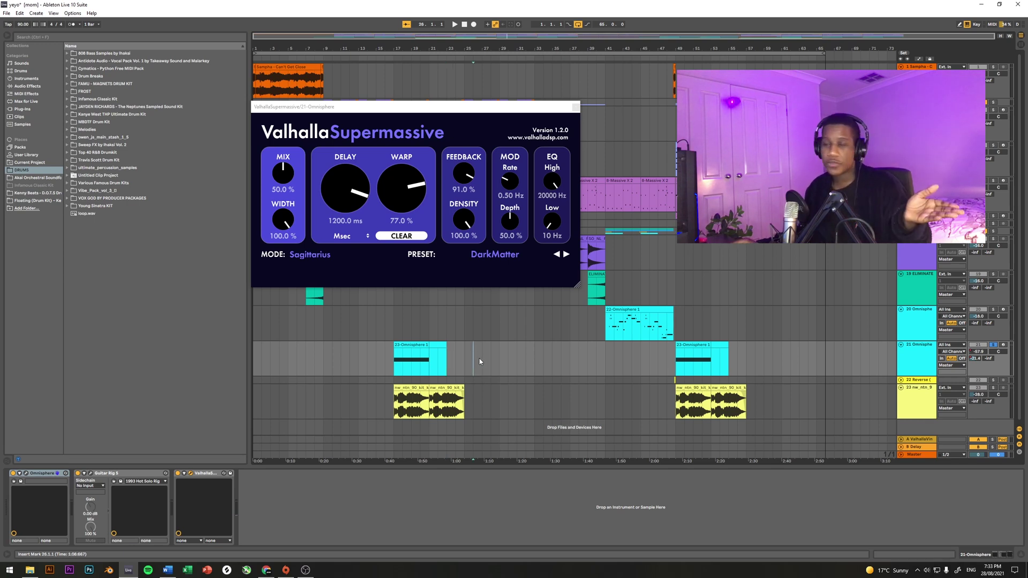
left_click(412, 387)
left_click(901, 380)
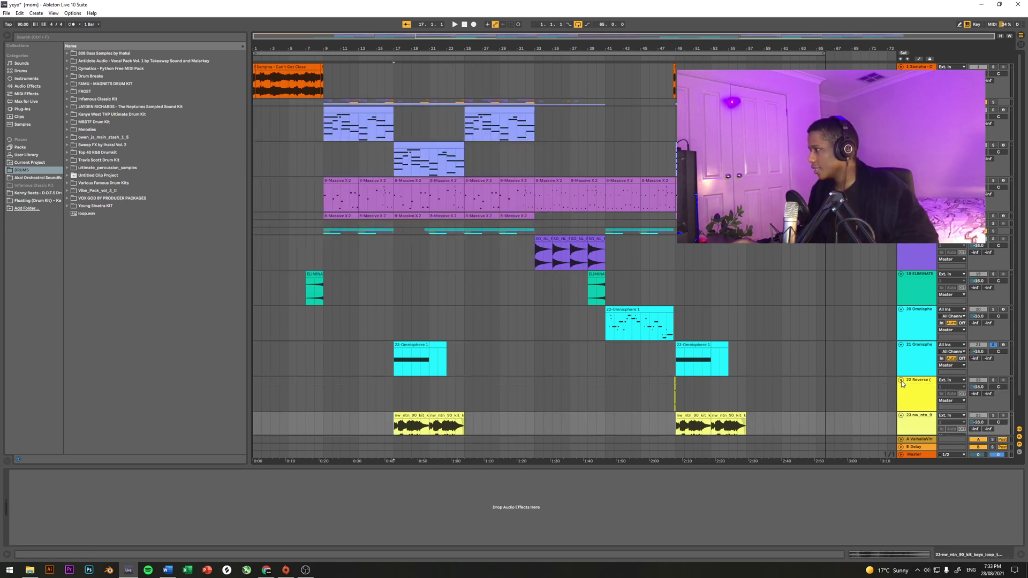
left_click(901, 381)
Solo reverse cymbal track 22 on its own, play it from bar 48, and stop playback after its clip.
left_click(668, 381)
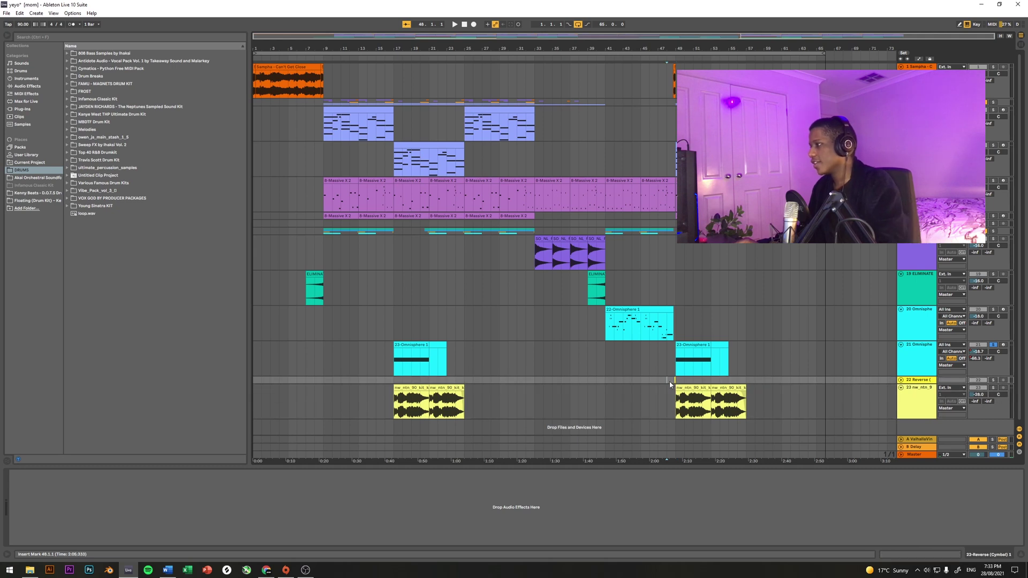
key("space")
left_click(993, 380)
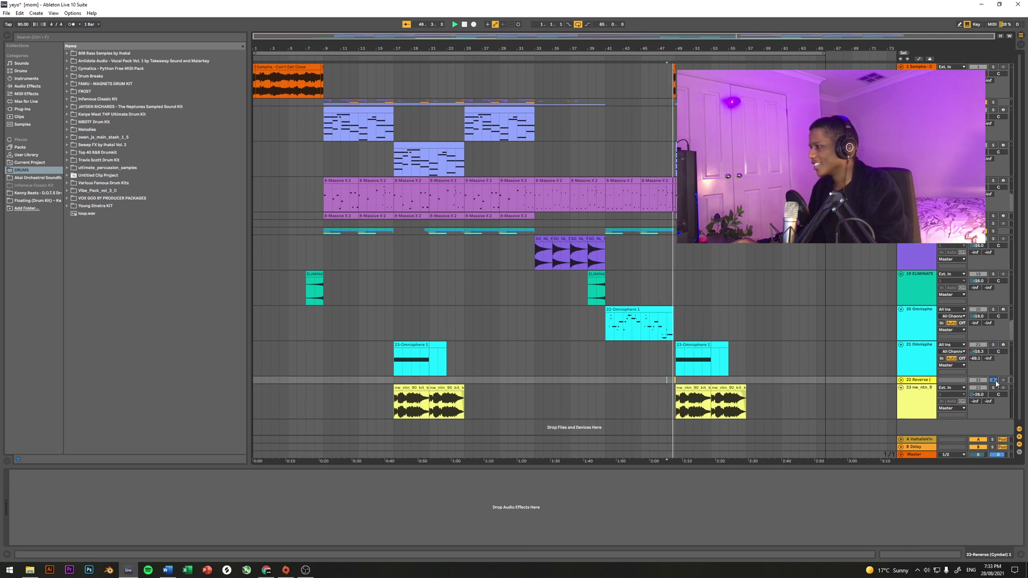
scroll(745, 374, "up", 5, "ctrl")
scroll(432, 383, "down", 8, "ctrl")
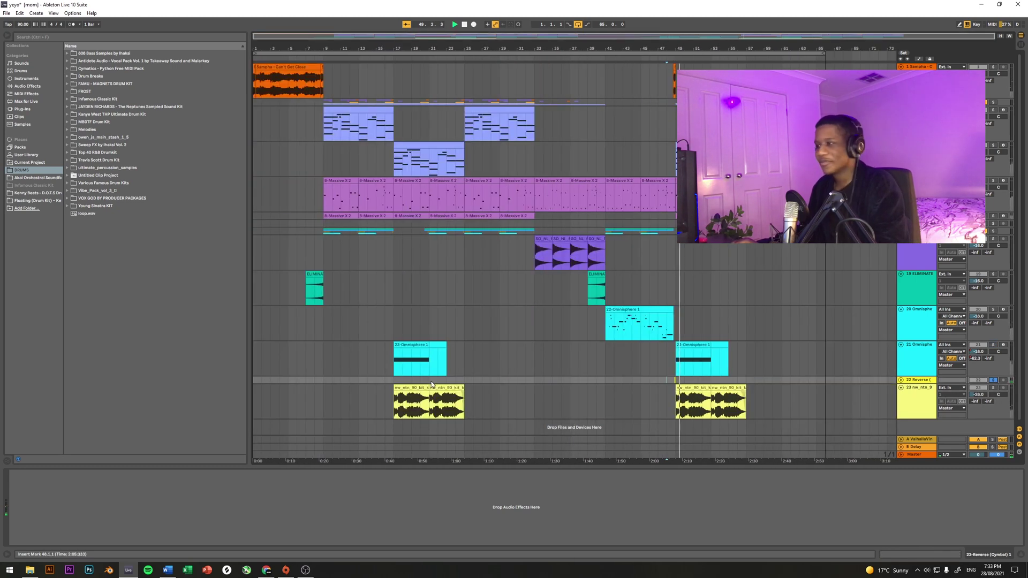
key("space")
Solo keys loop track 23 on its own, play it from bar 17, and return the insert marker to bar 17 with playback stopped.
left_click(388, 403)
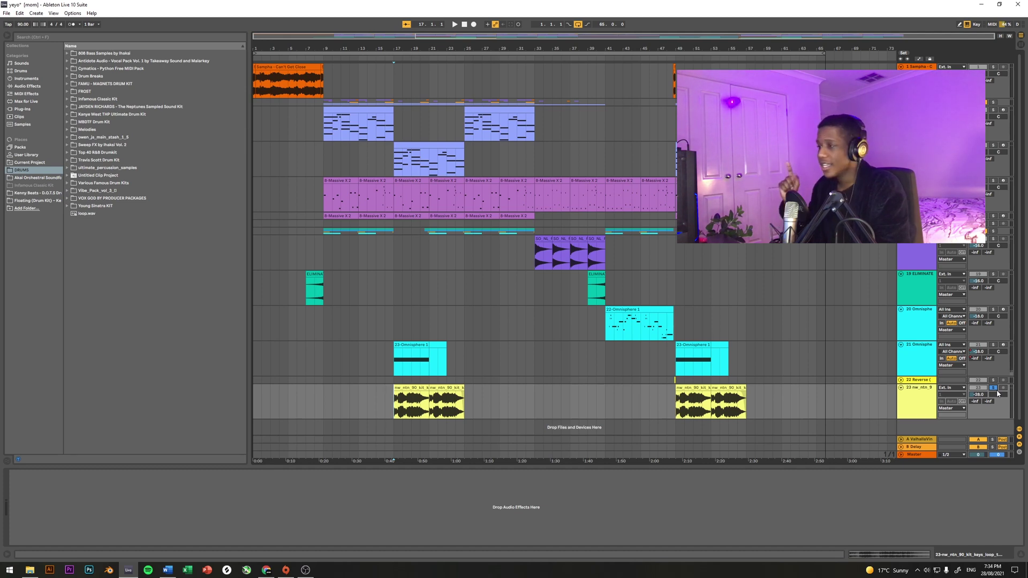
key("space")
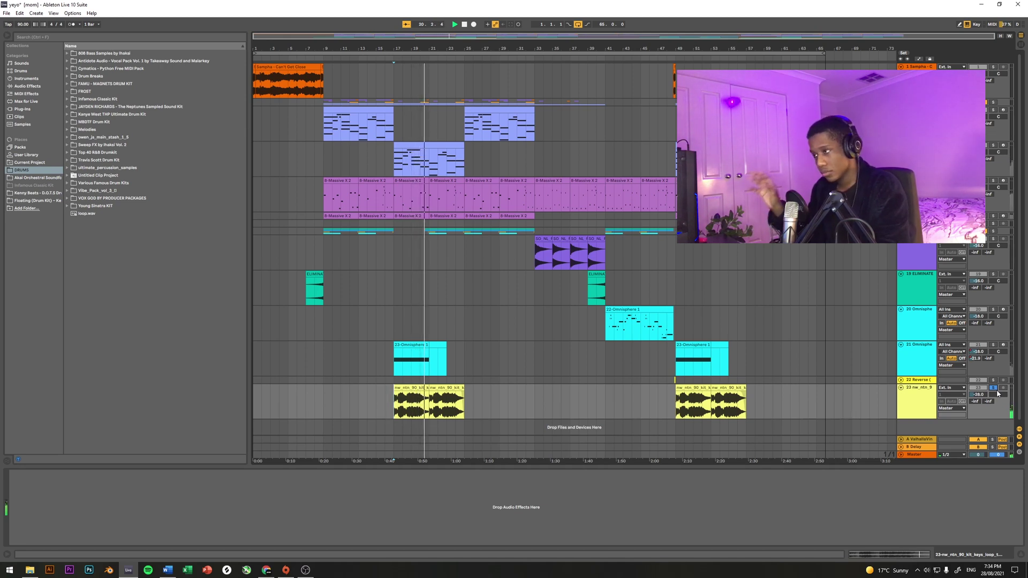
left_click(465, 402)
left_click(394, 409)
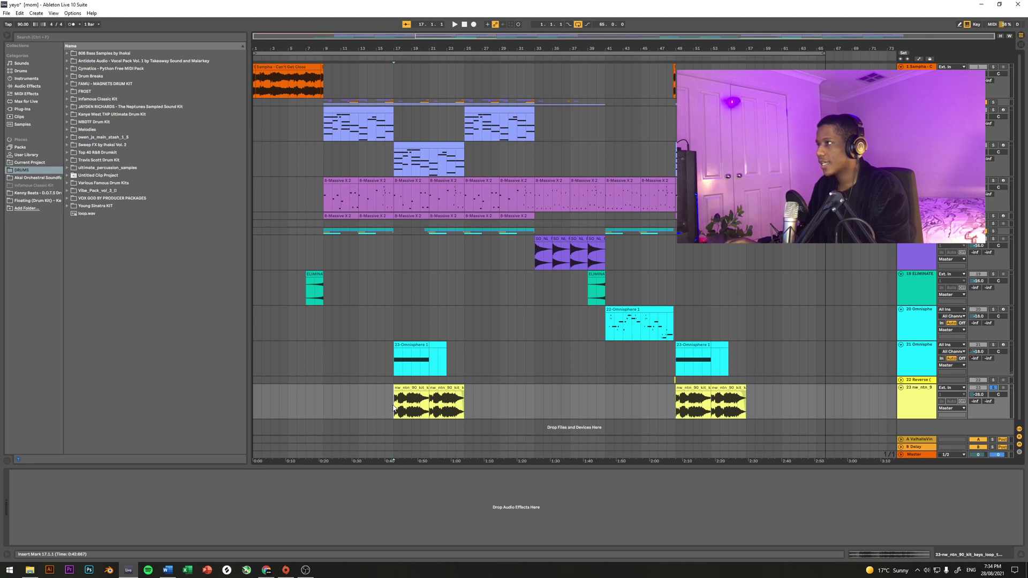
Select the whole arrangement's time range, and open the Master track's SketchCassette II window to inspect it before closing it.
left_click_drag(384, 69, 498, 409)
left_click_drag(470, 416, 411, 215)
left_click(25, 474)
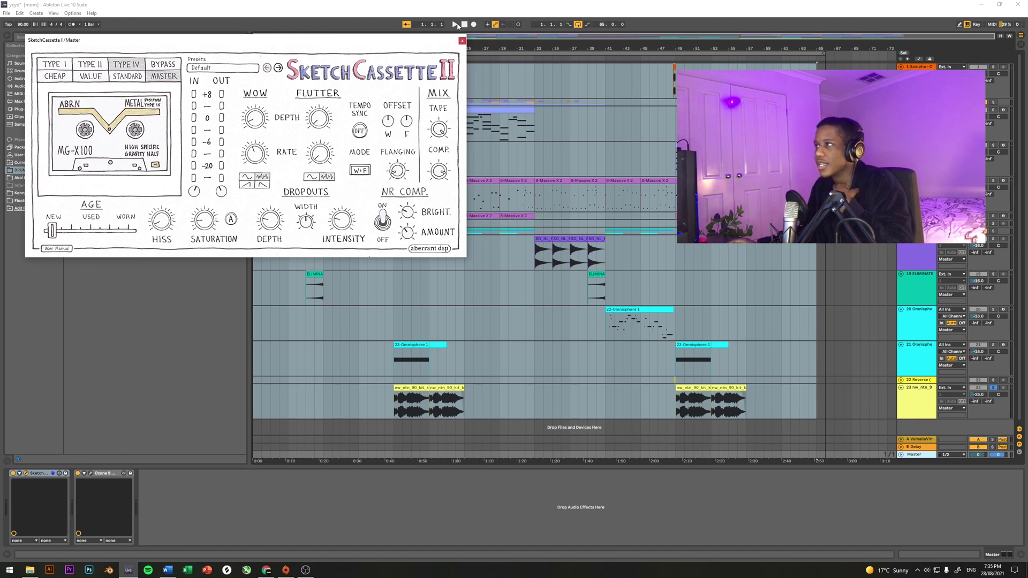
left_click(463, 41)
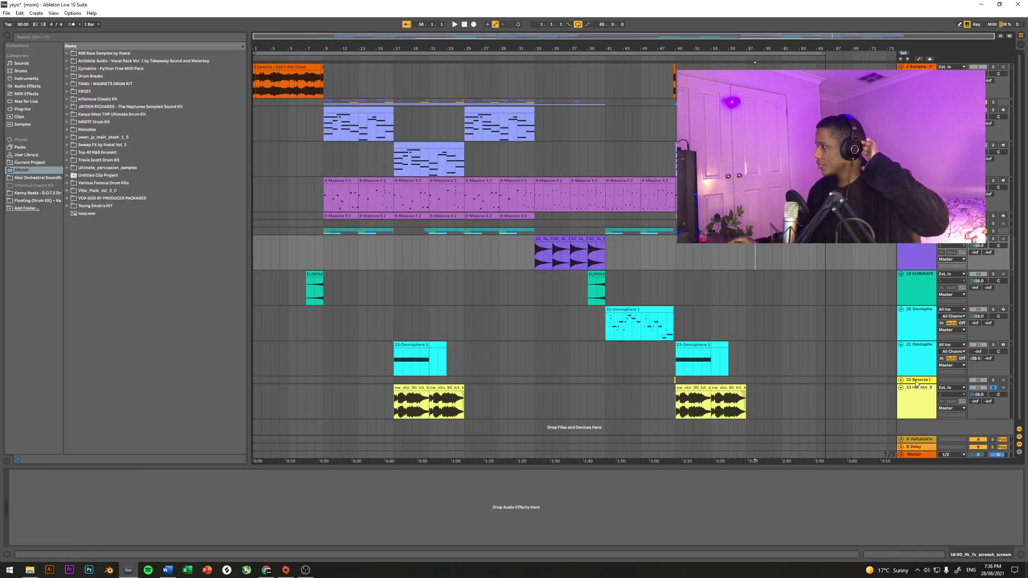
Select the Omnisphere track directly above track 9 and return the insert marker to bar 1.
left_click(544, 138)
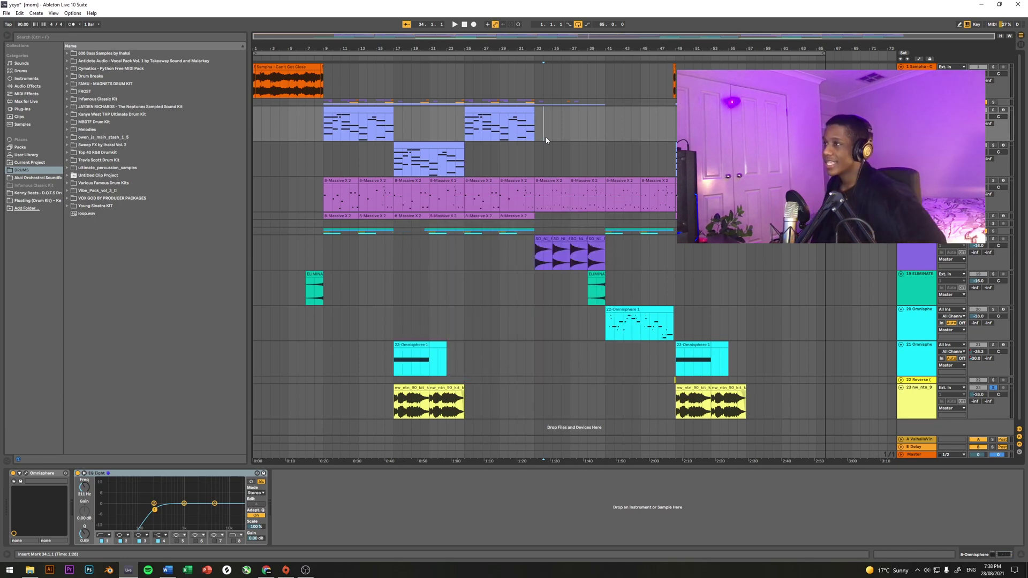
left_click(256, 124)
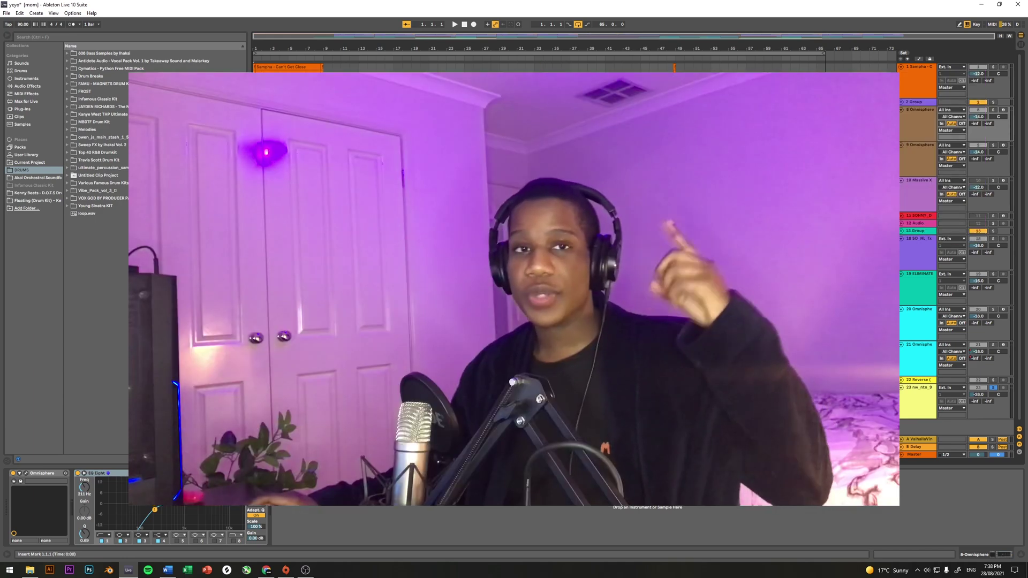